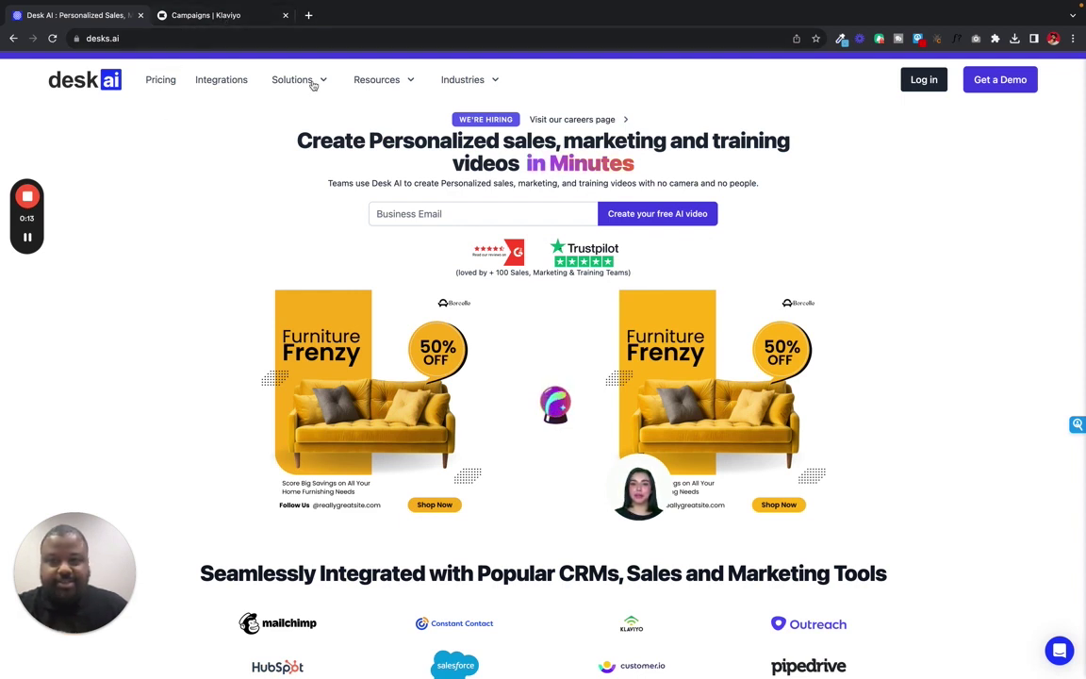
# Copy the share link of the demo team's hvac ad video in Desk AI.
pyautogui.click(926, 83)
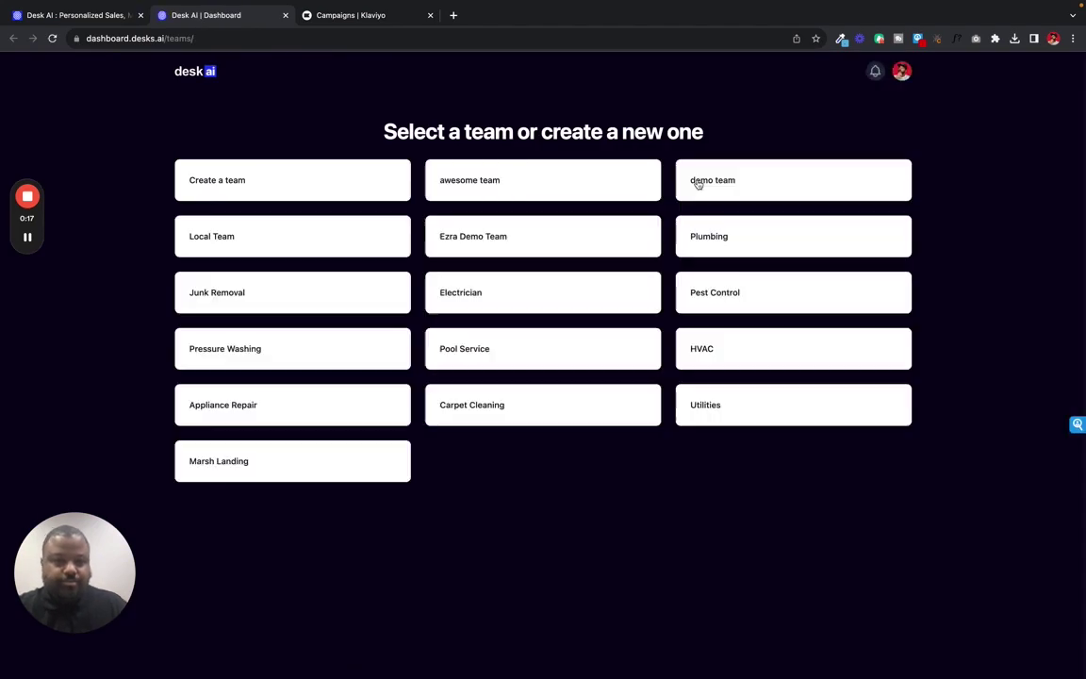
pyautogui.click(723, 181)
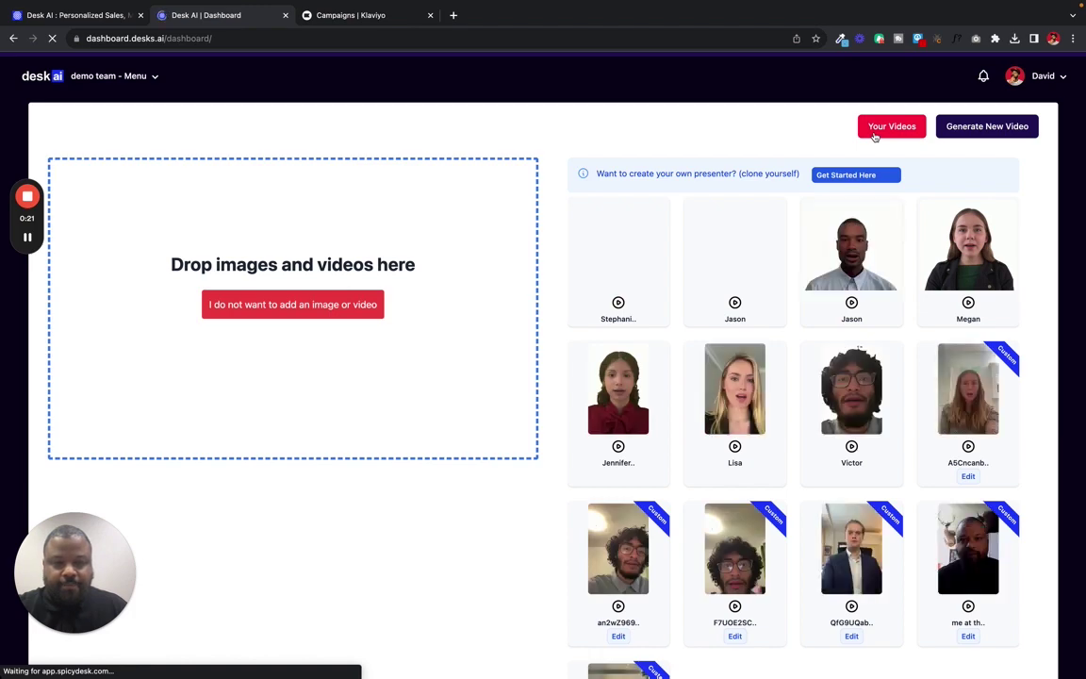
pyautogui.click(875, 132)
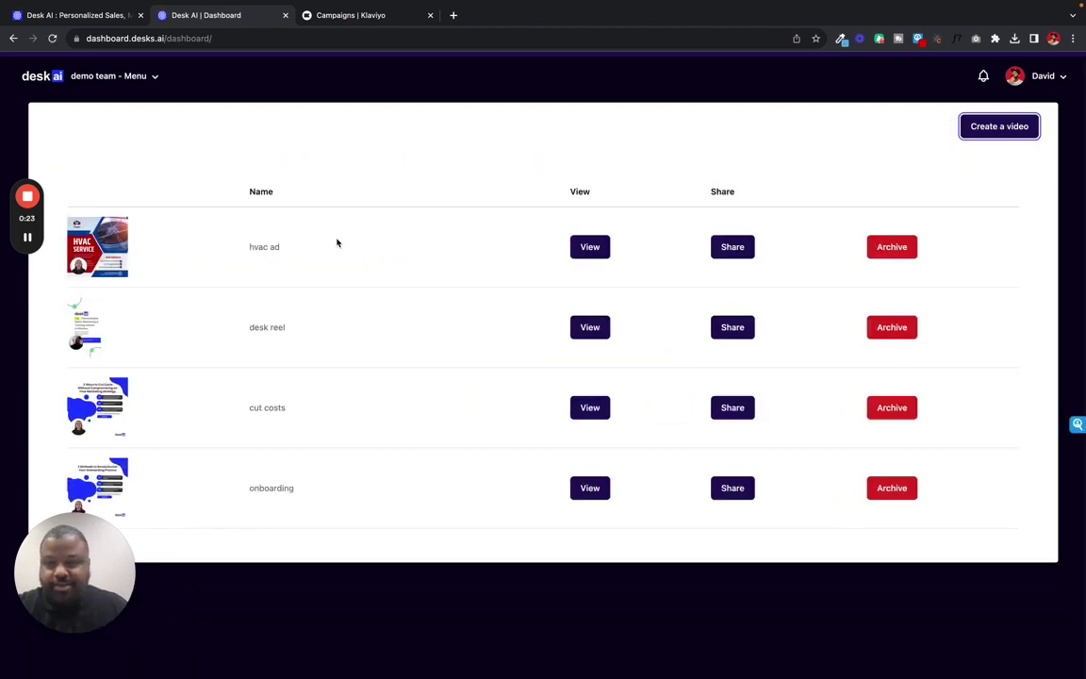
pyautogui.click(585, 247)
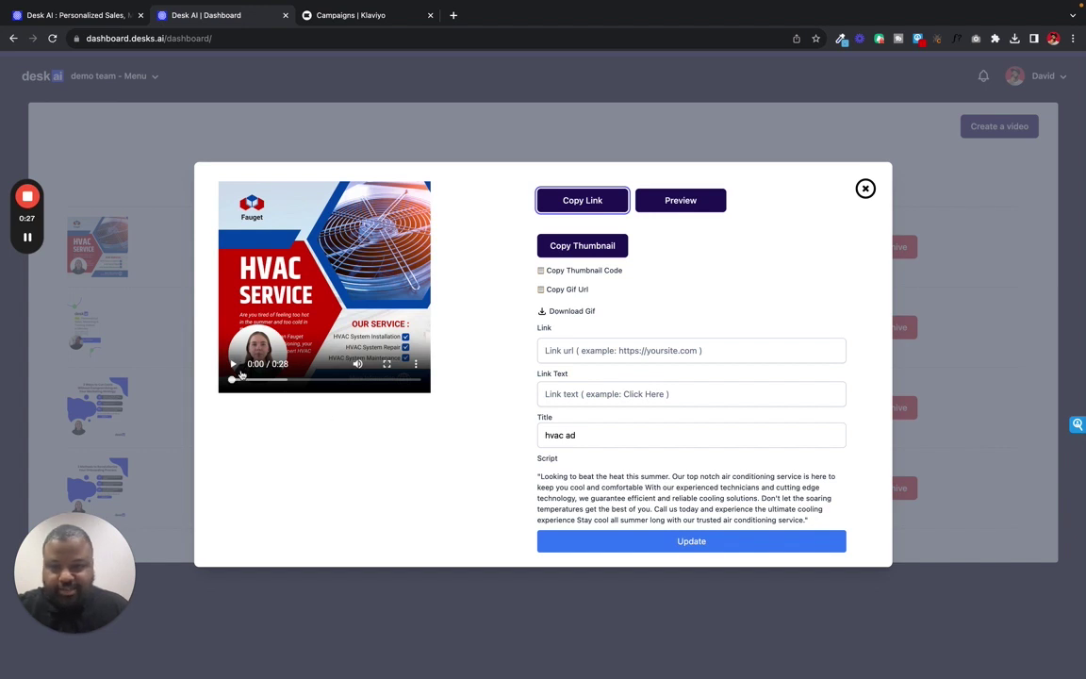
pyautogui.click(223, 335)
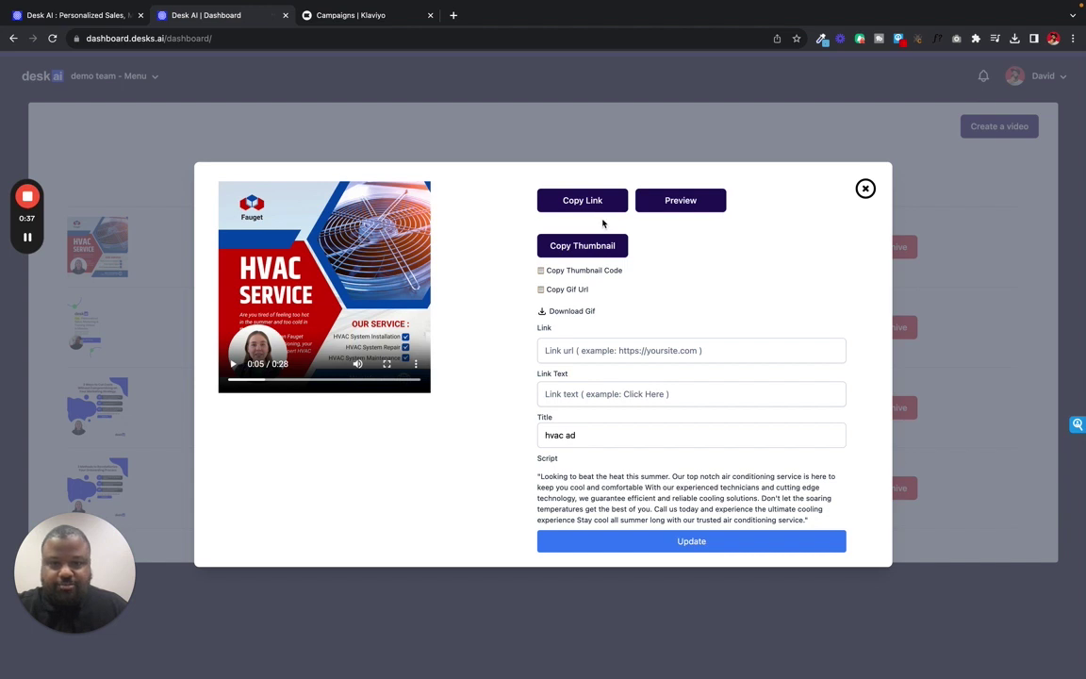
pyautogui.click(583, 200)
# Create a new email campaign sent to Engaged (30 Days) and continue to its content.
pyautogui.click(350, 15)
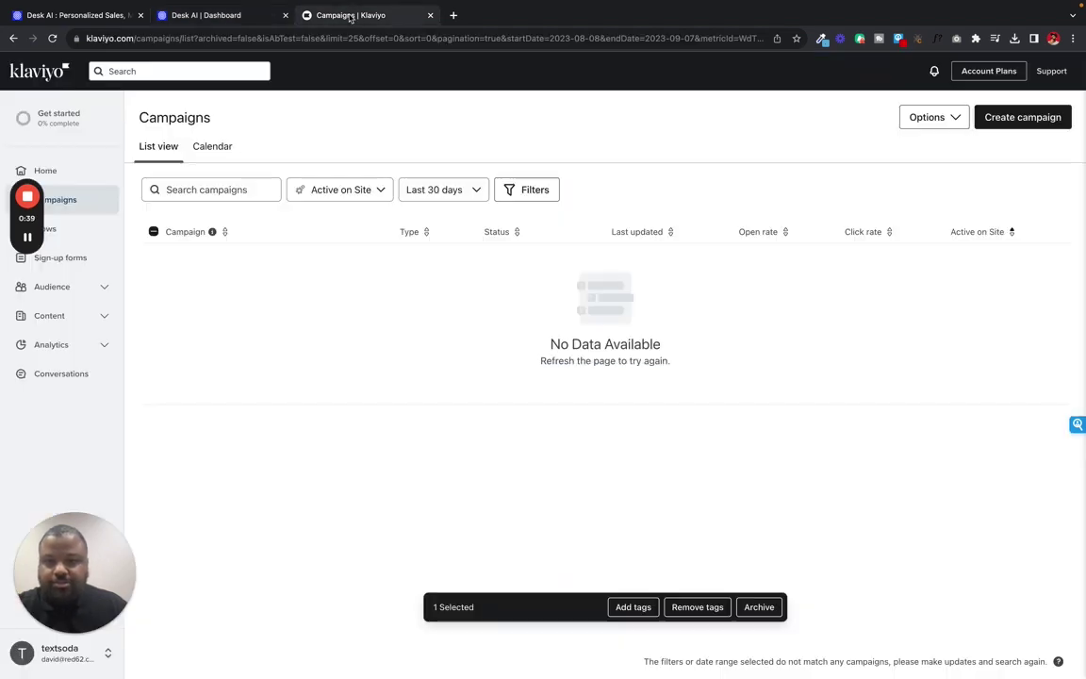
pyautogui.click(1027, 119)
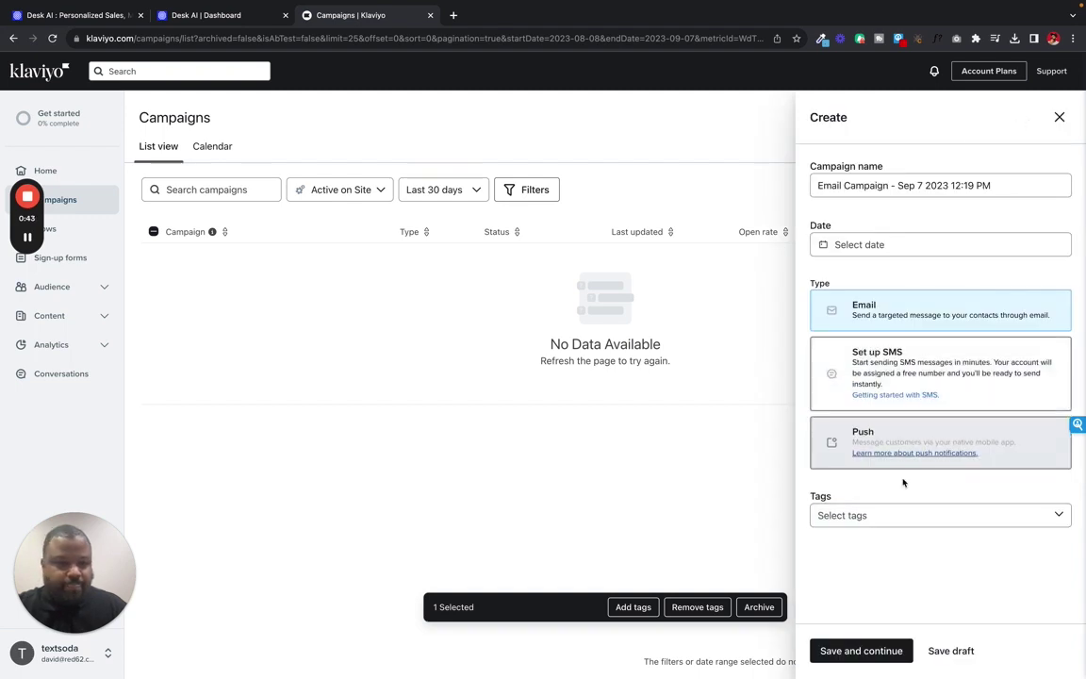
pyautogui.click(888, 650)
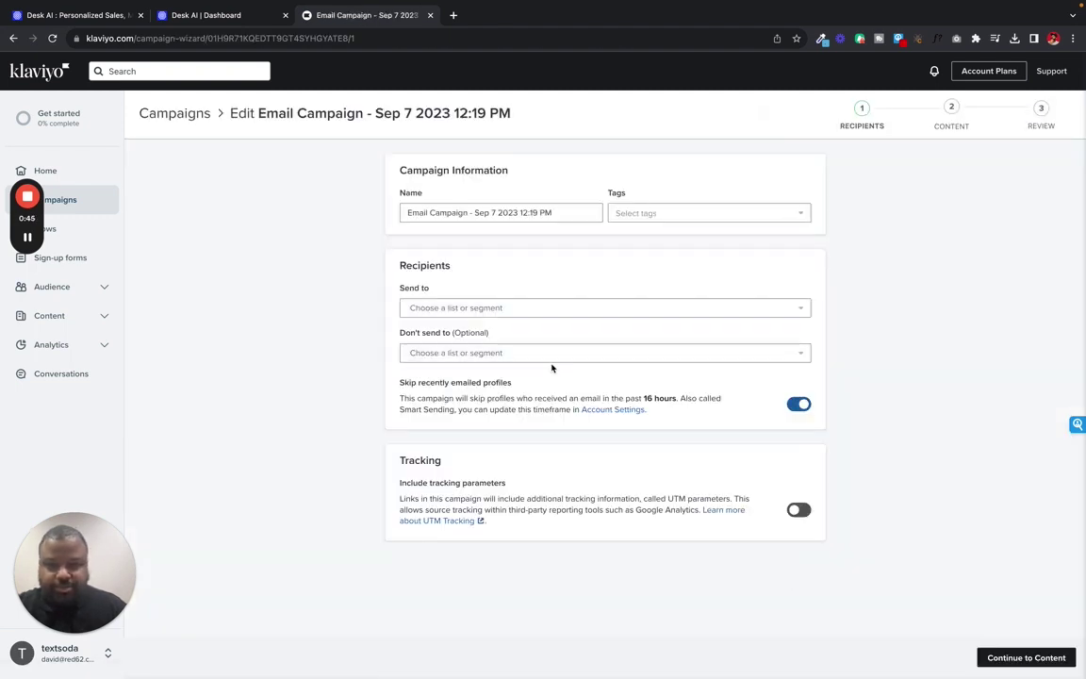
pyautogui.click(1035, 656)
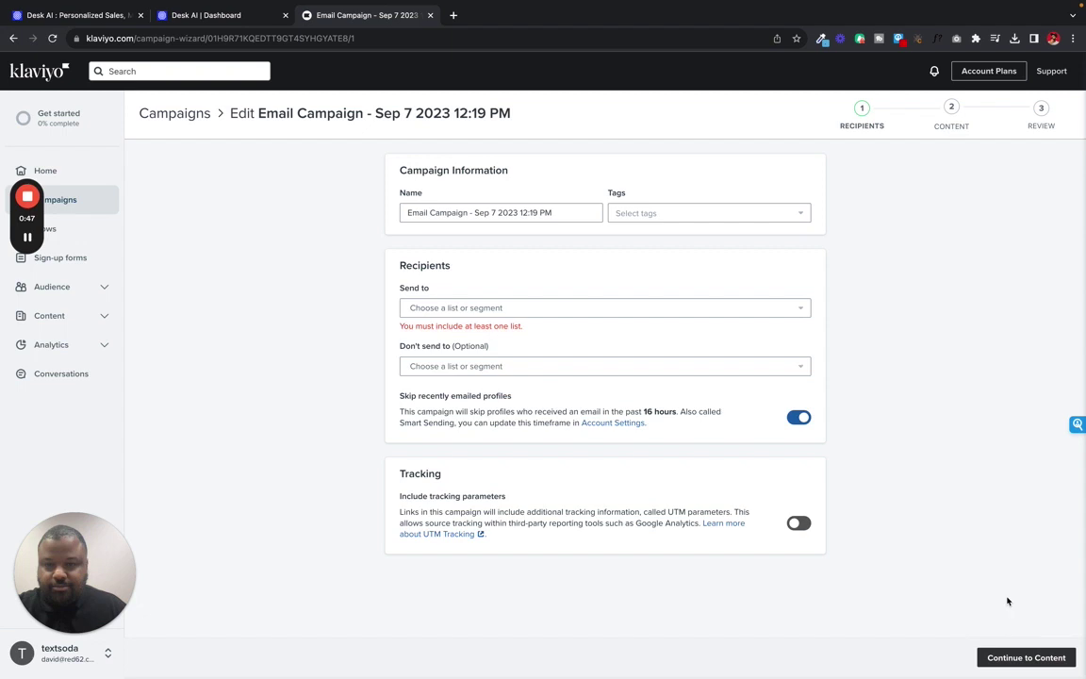
pyautogui.click(507, 309)
pyautogui.click(455, 363)
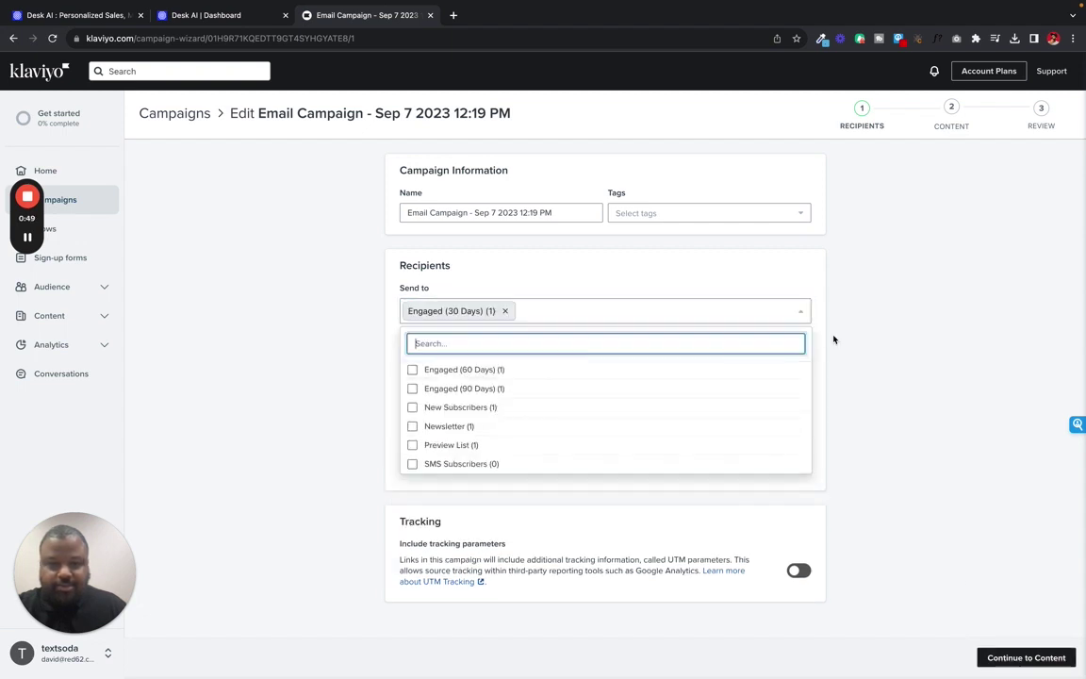
pyautogui.click(834, 340)
pyautogui.click(1021, 657)
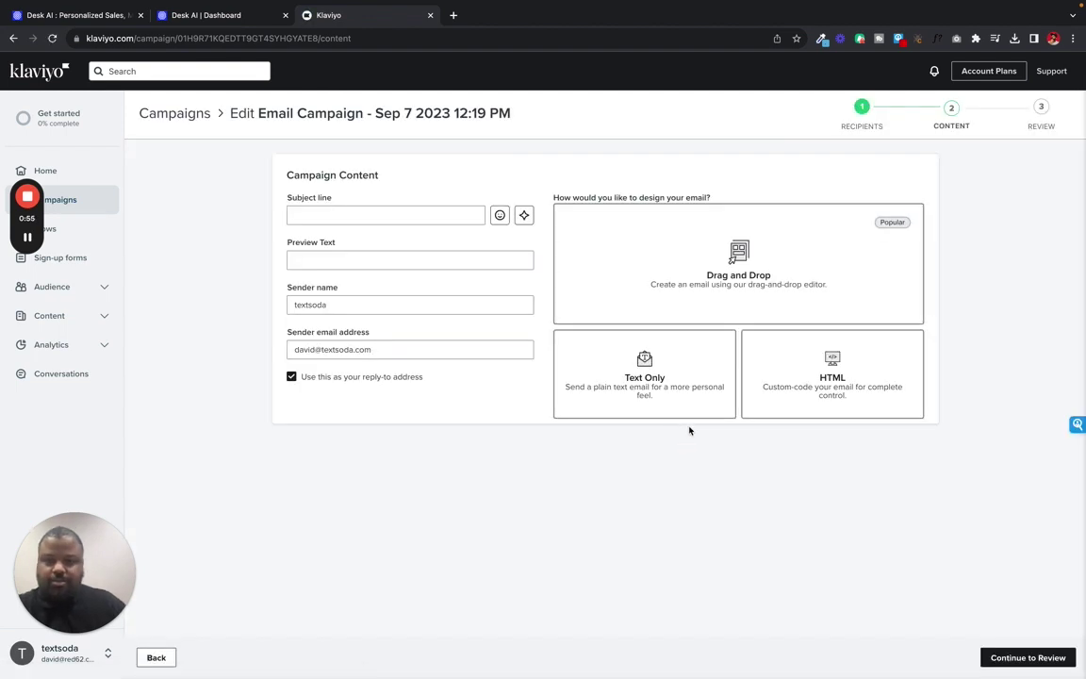
# Choose drag-and-drop design and apply the Back to School - Sale template.
pyautogui.click(703, 252)
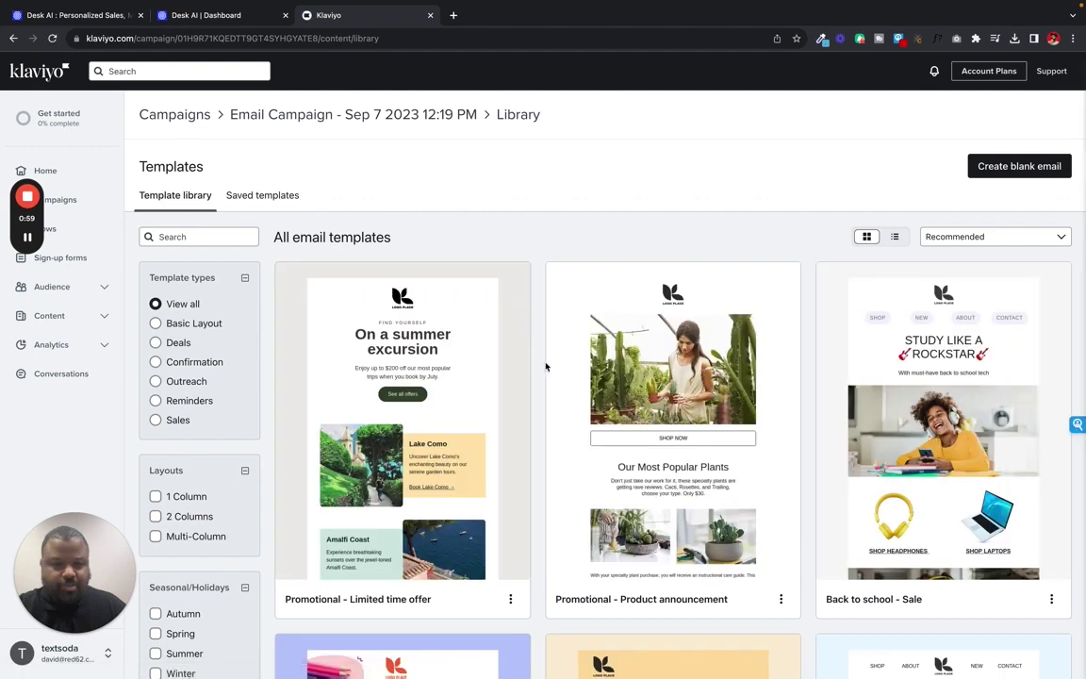
pyautogui.scroll(-3, 547, 368)
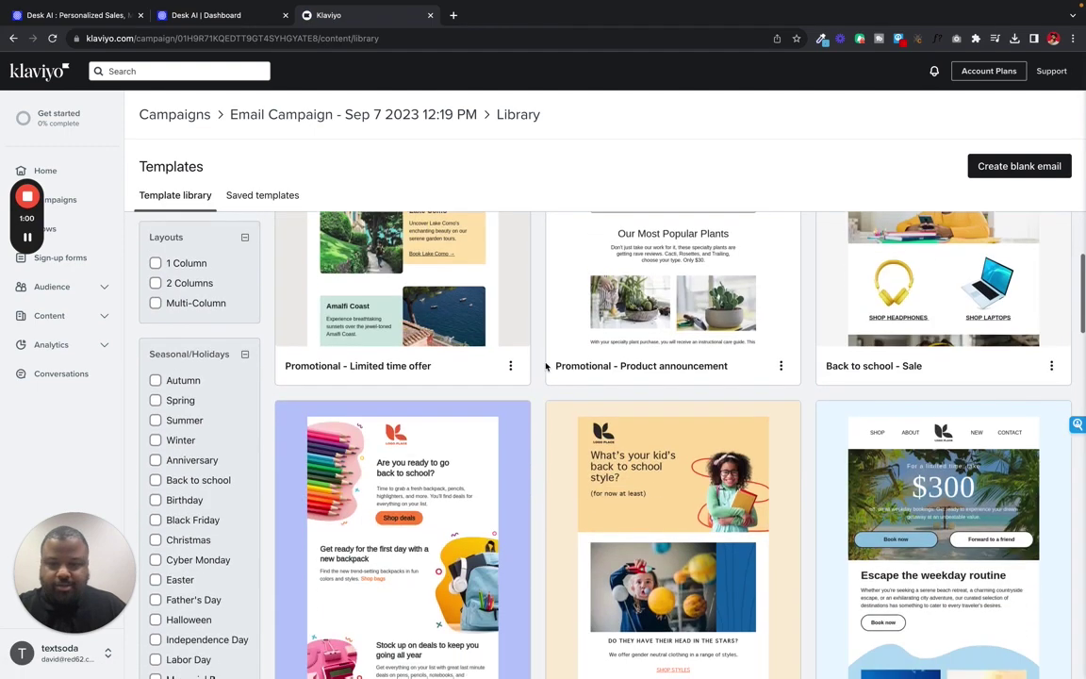
pyautogui.click(419, 462)
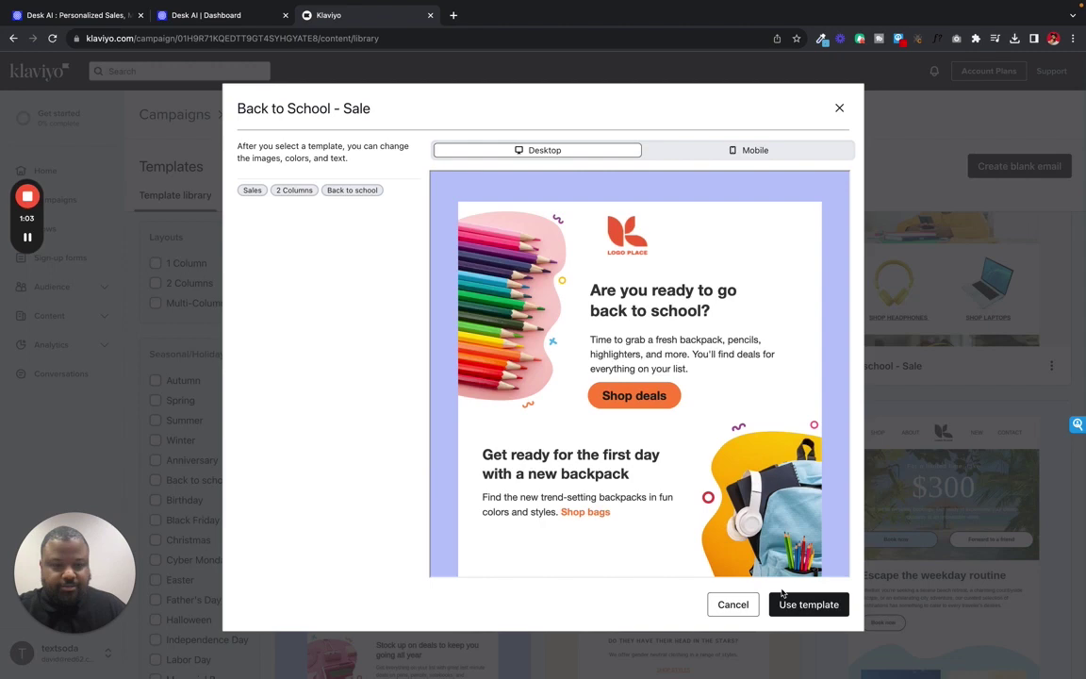
pyautogui.click(830, 608)
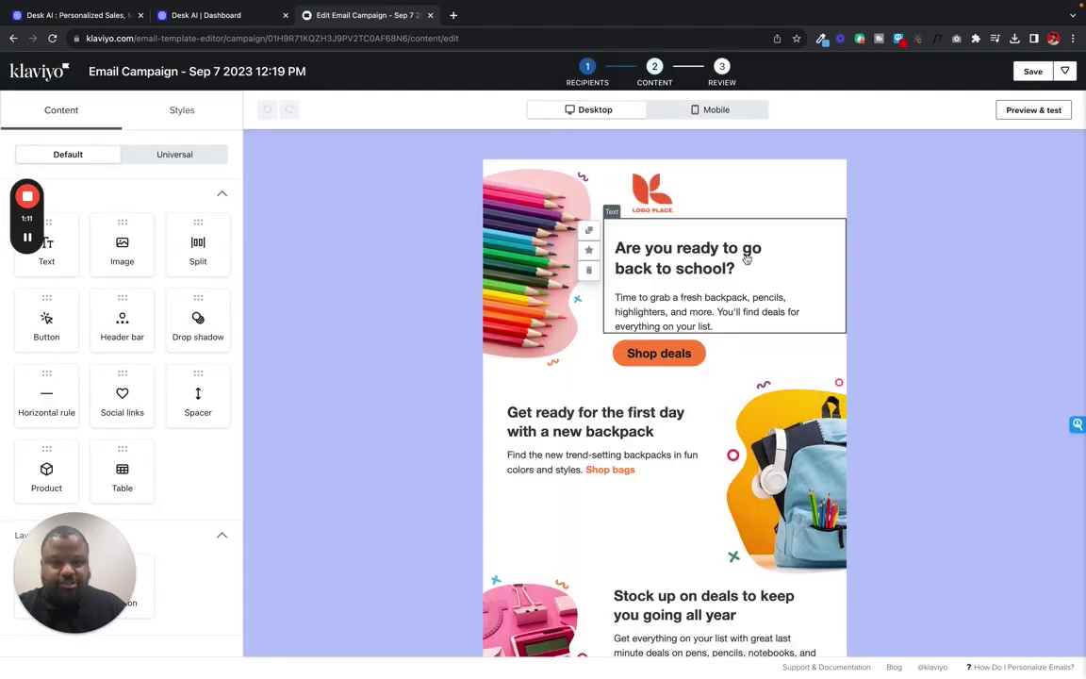
# Delete the back-to-school heading block and place an image block below Shop deals.
pyautogui.click(672, 236)
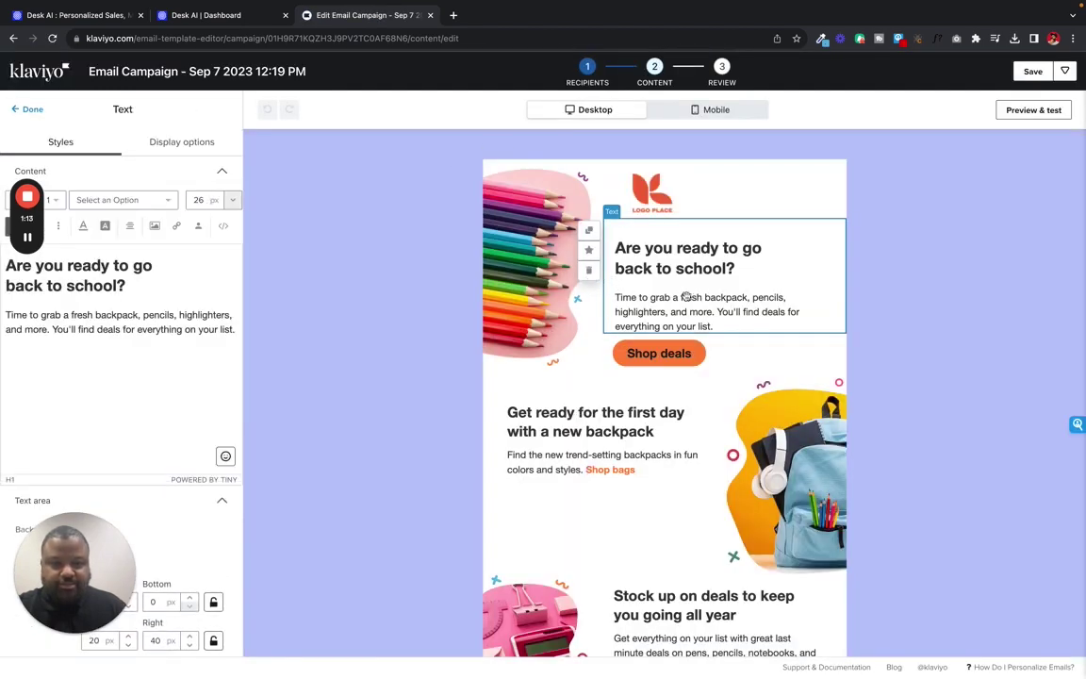
pyautogui.click(589, 270)
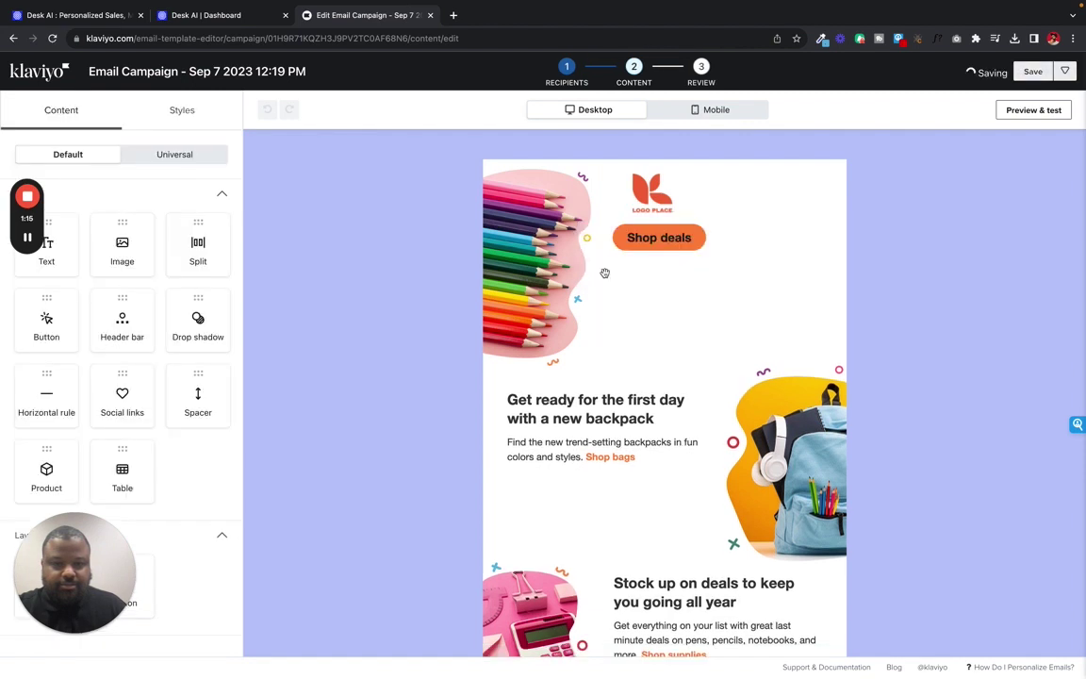
pyautogui.moveTo(115, 226); pyautogui.dragTo(672, 296)
pyautogui.moveTo(127, 238); pyautogui.dragTo(689, 267)
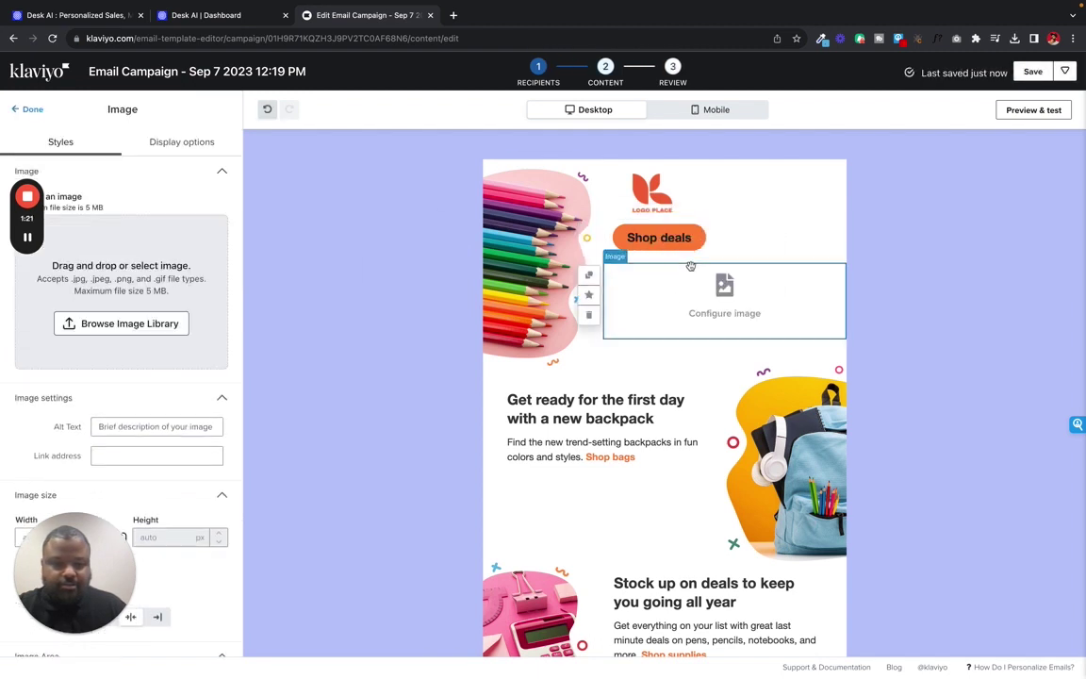
# Import the Desk AI hvac ad GIF into the image block from its copied URL.
pyautogui.click(126, 324)
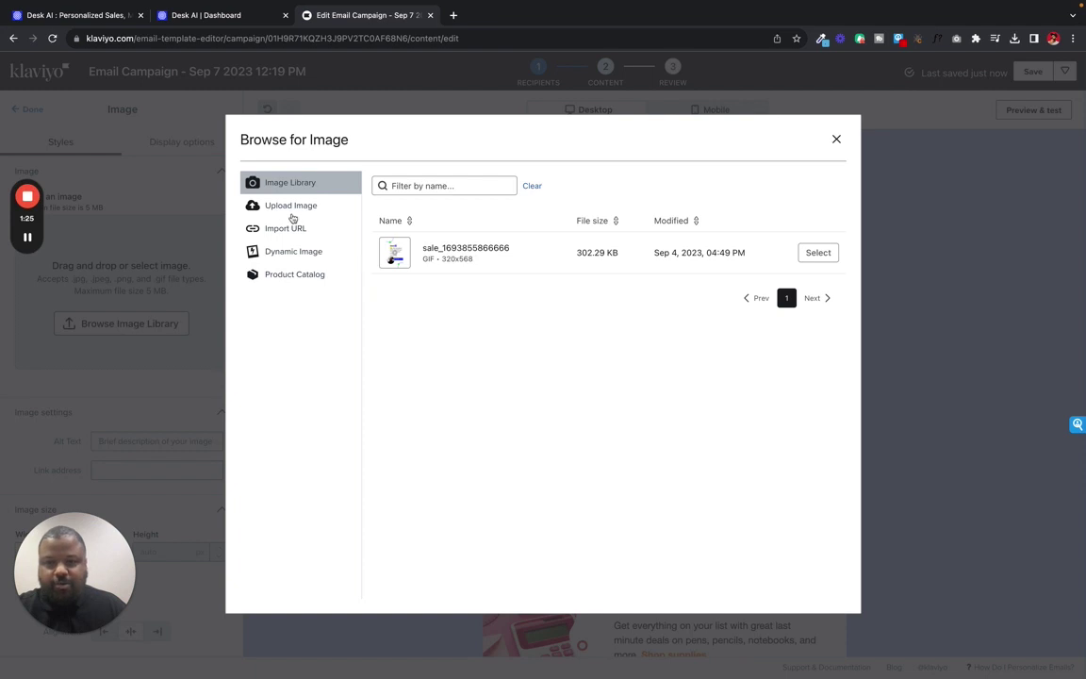
pyautogui.click(288, 229)
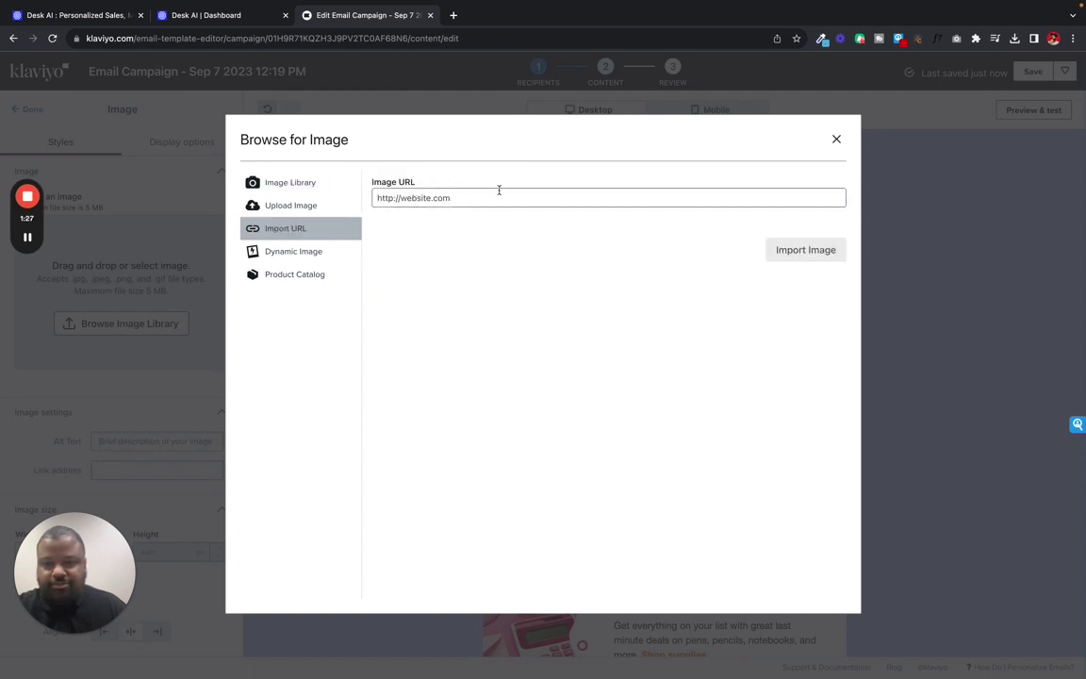
pyautogui.click(219, 17)
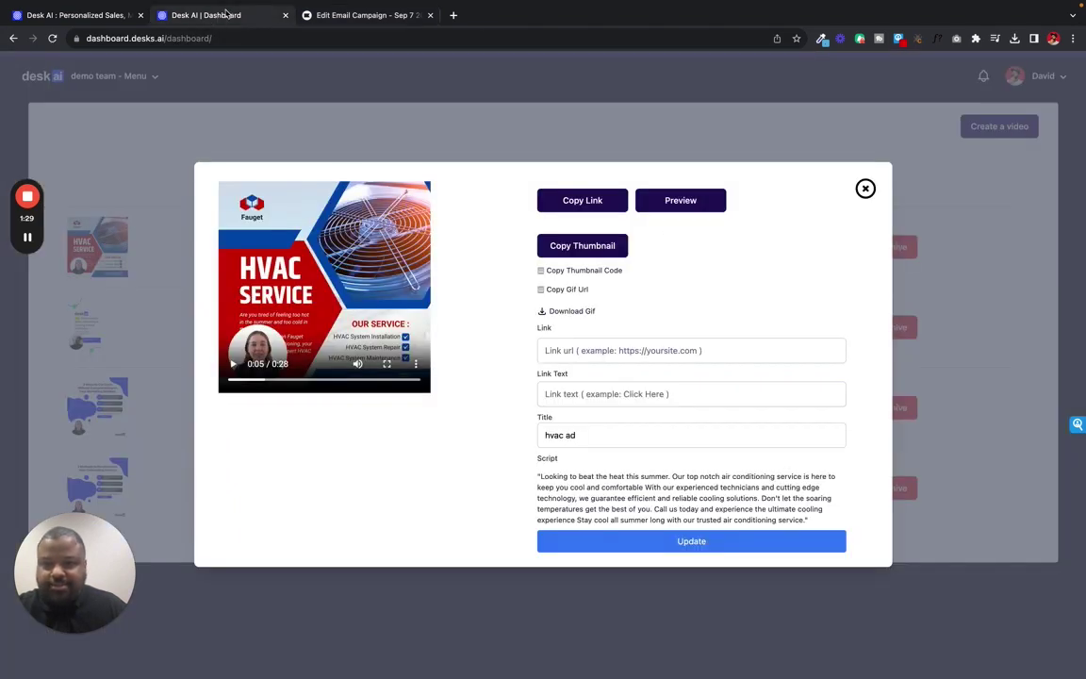
pyautogui.click(565, 292)
pyautogui.click(346, 15)
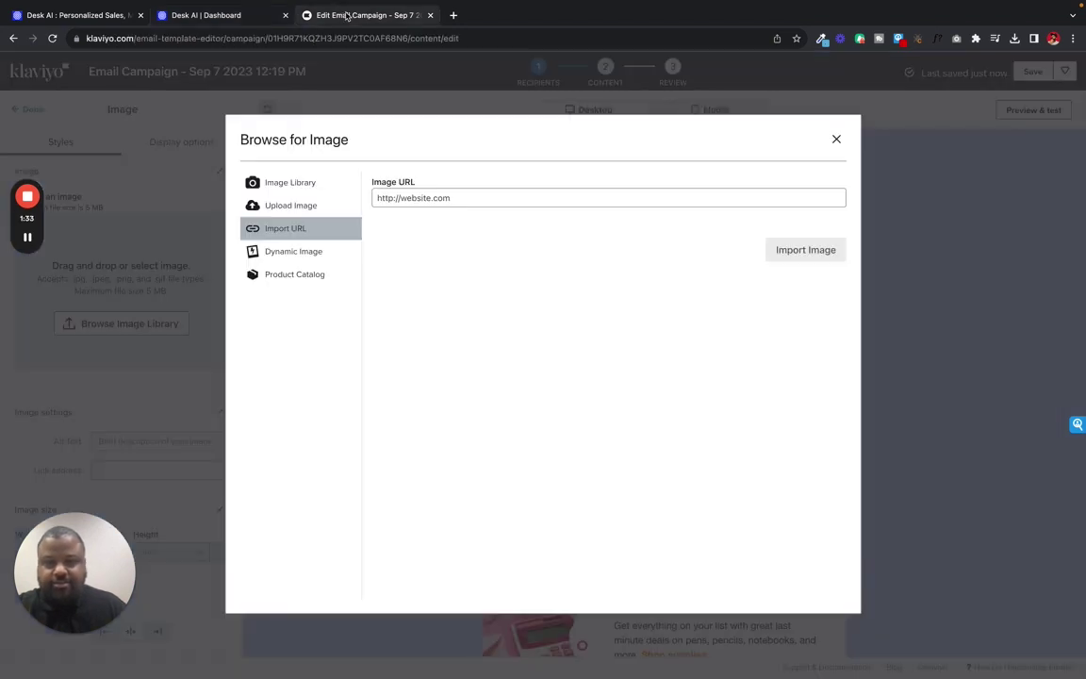
pyautogui.click(451, 199)
pyautogui.hotkey('ctrl', 'v')
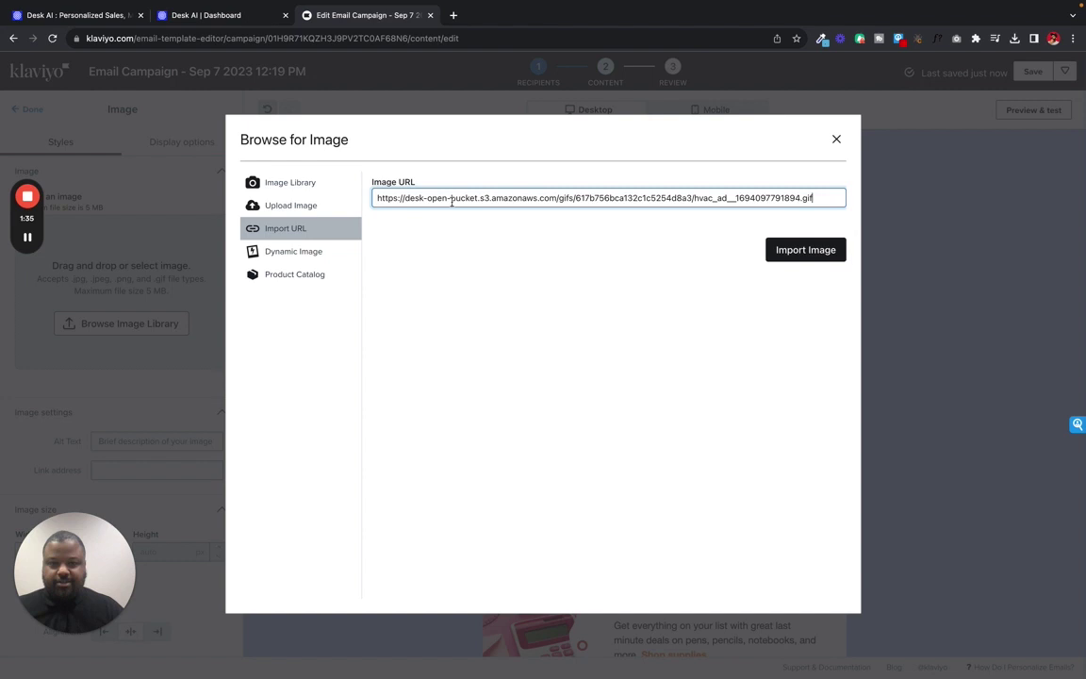
pyautogui.click(807, 250)
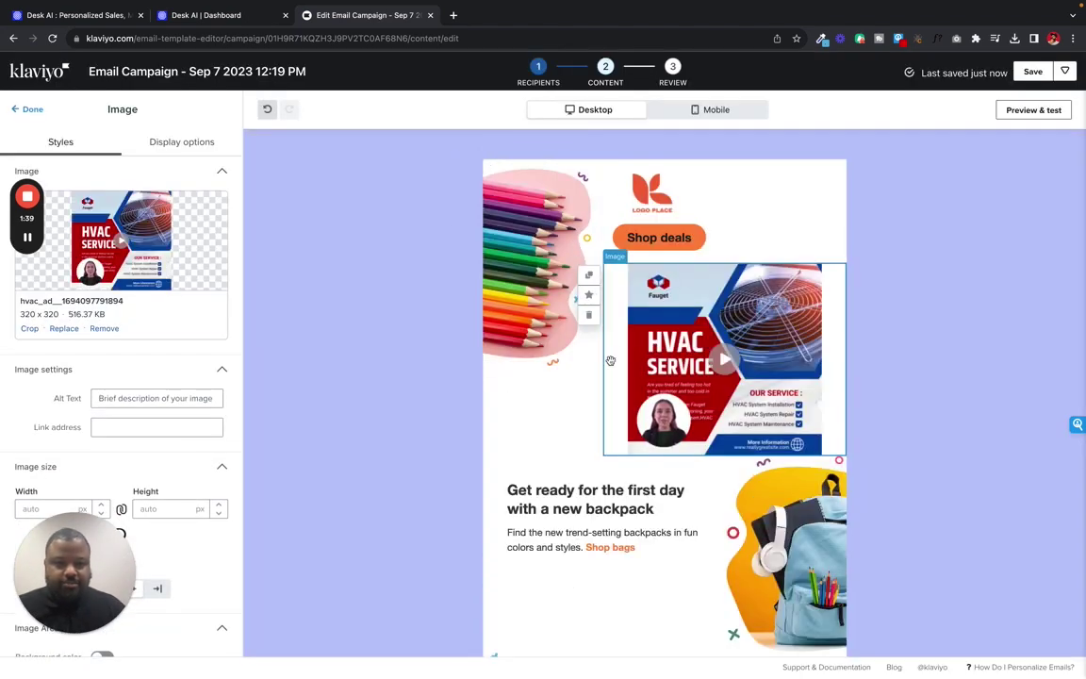
# Set the HVAC GIF's link address to the hvac ad video's Desk AI share URL.
pyautogui.scroll(-1, 144, 326)
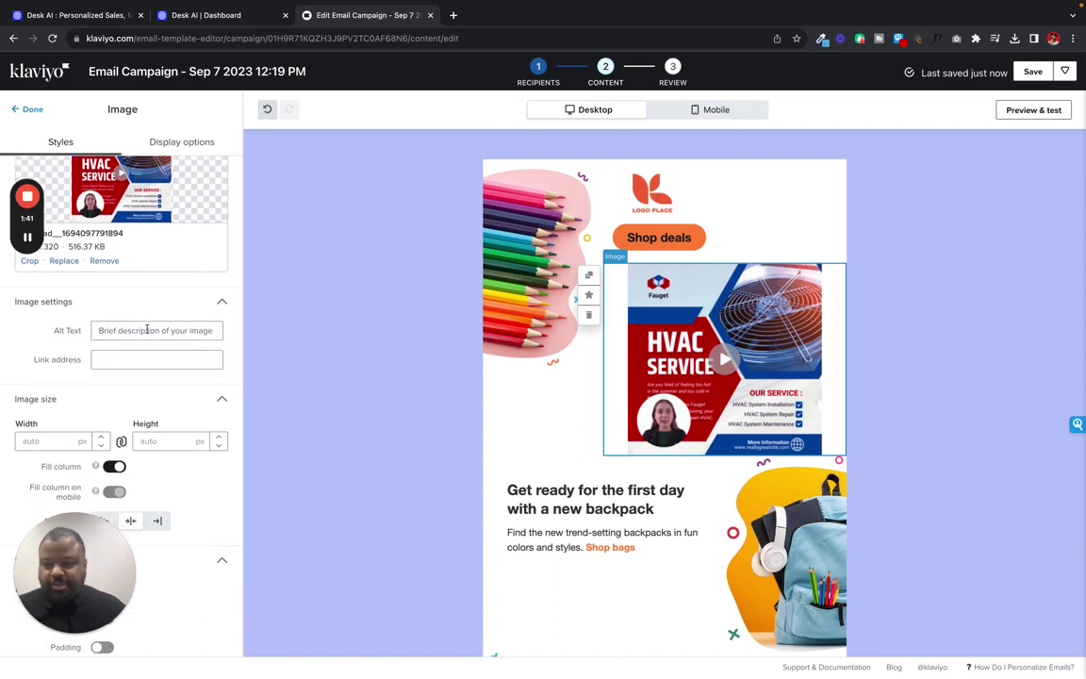
pyautogui.click(234, 16)
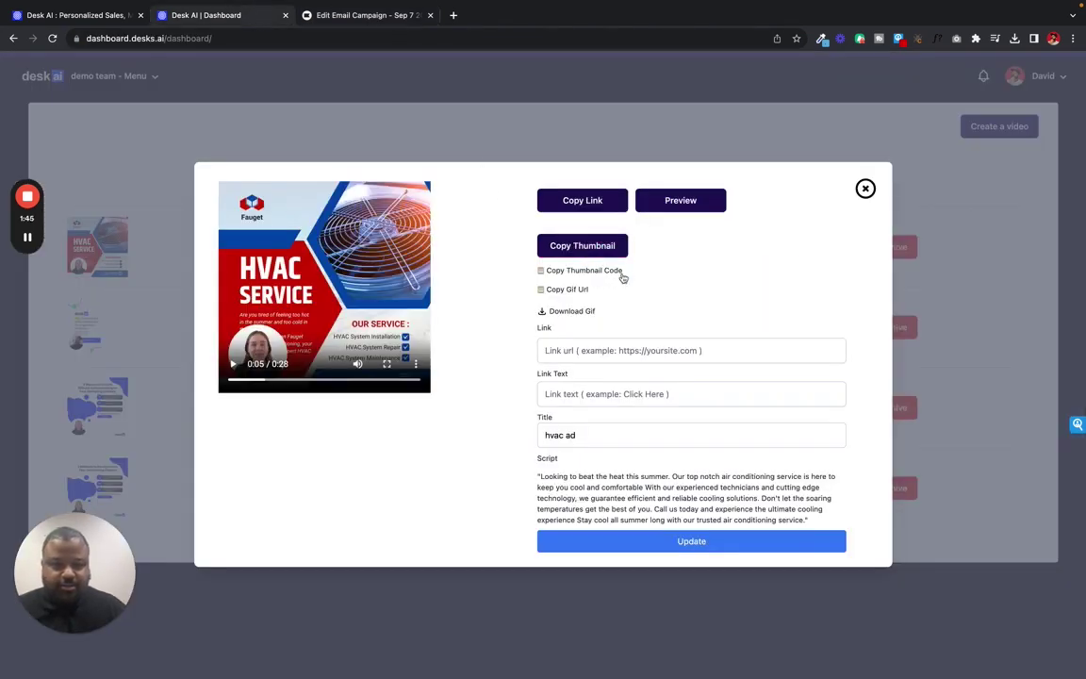
pyautogui.click(557, 201)
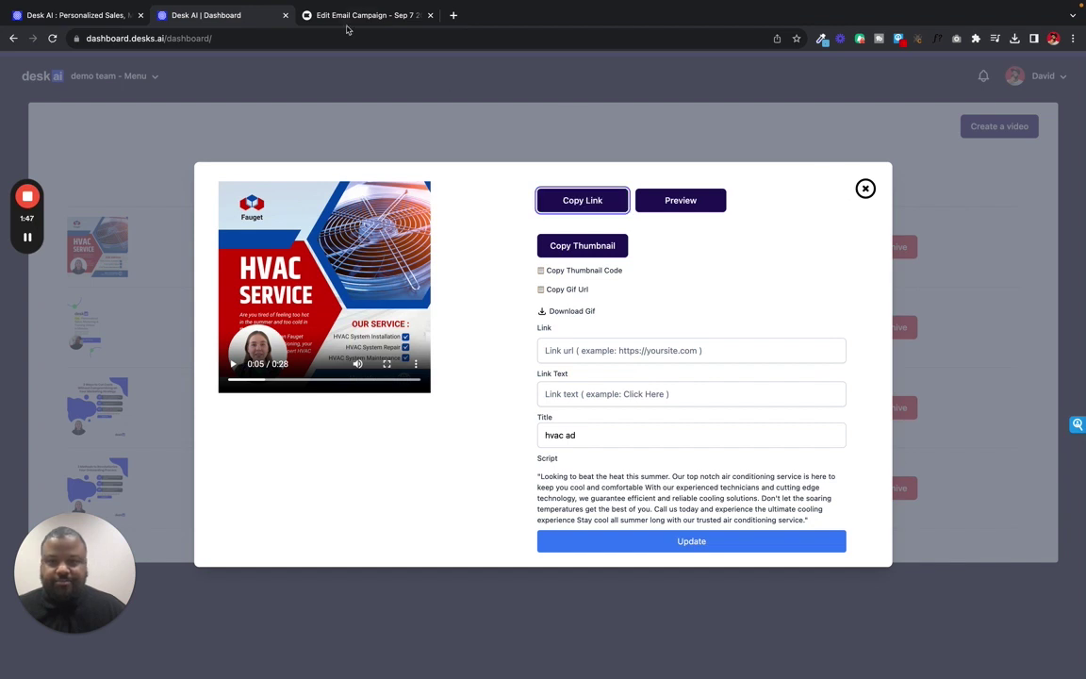
pyautogui.click(314, 17)
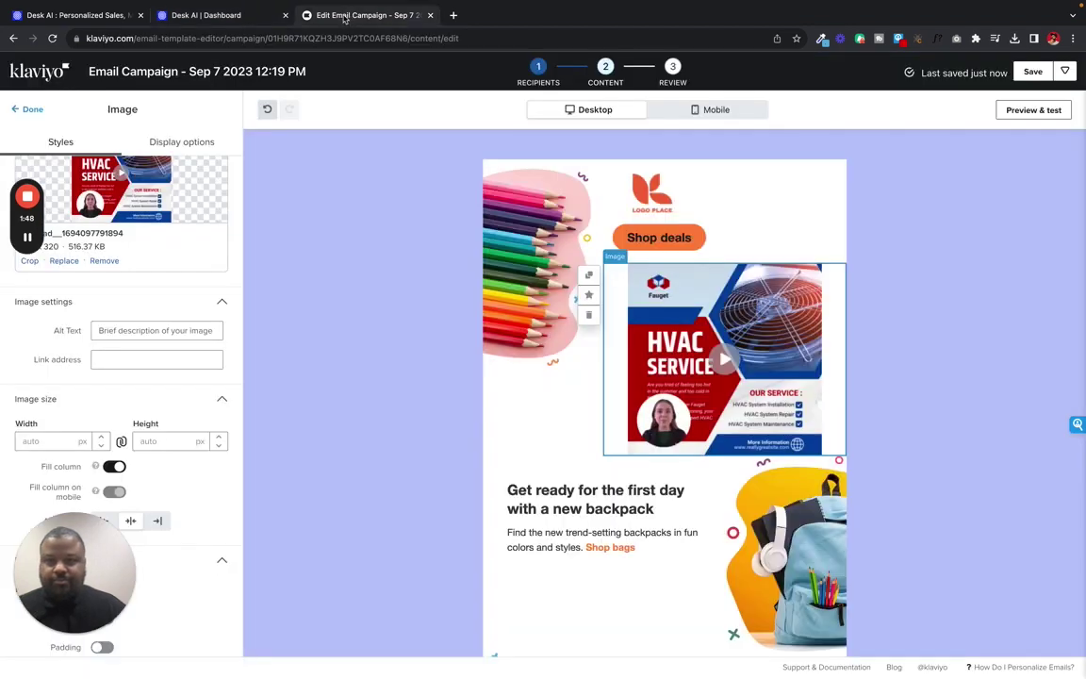
pyautogui.click(172, 359)
pyautogui.hotkey('ctrl', 'v')
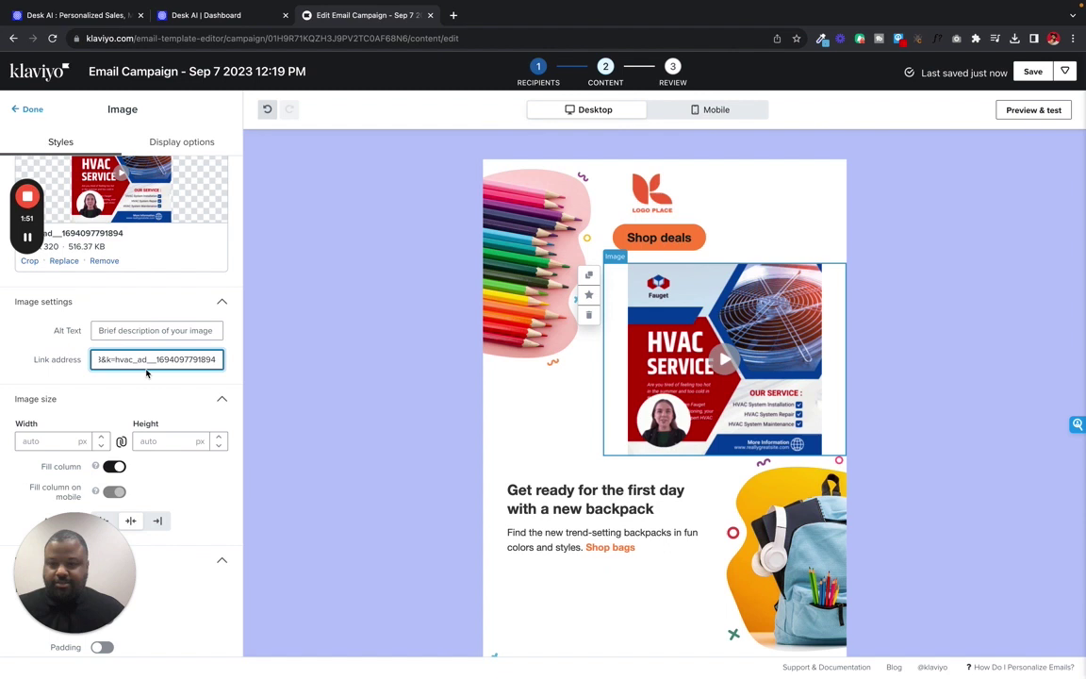
pyautogui.click(218, 332)
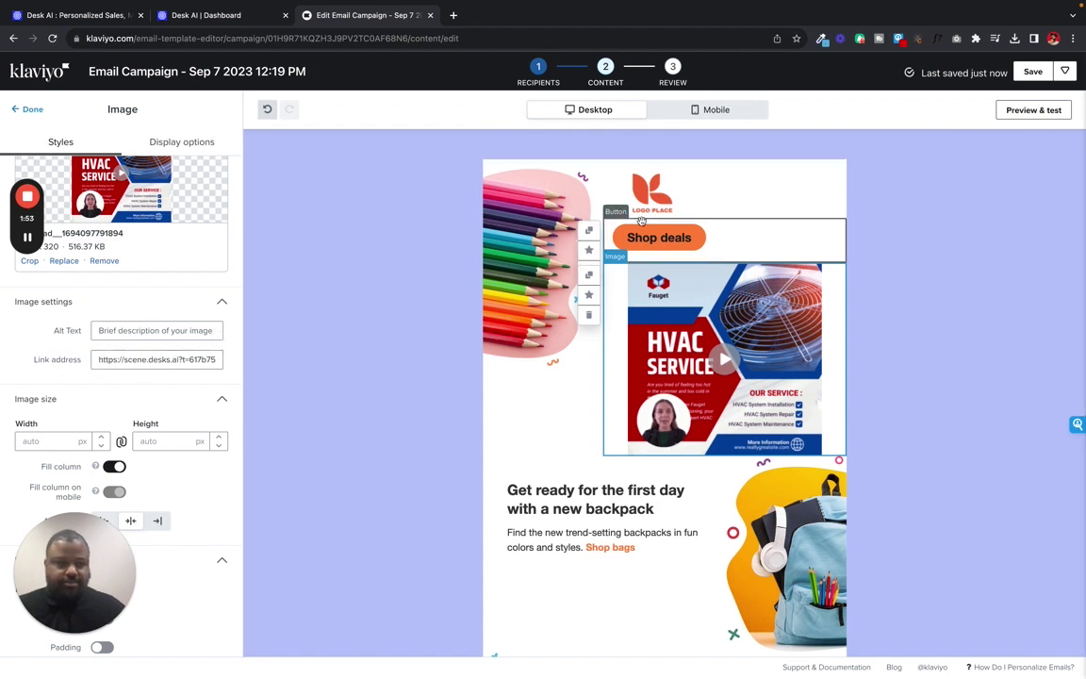
# Preview the email and follow the HVAC GIF link to the hvac ad video.
pyautogui.click(1034, 110)
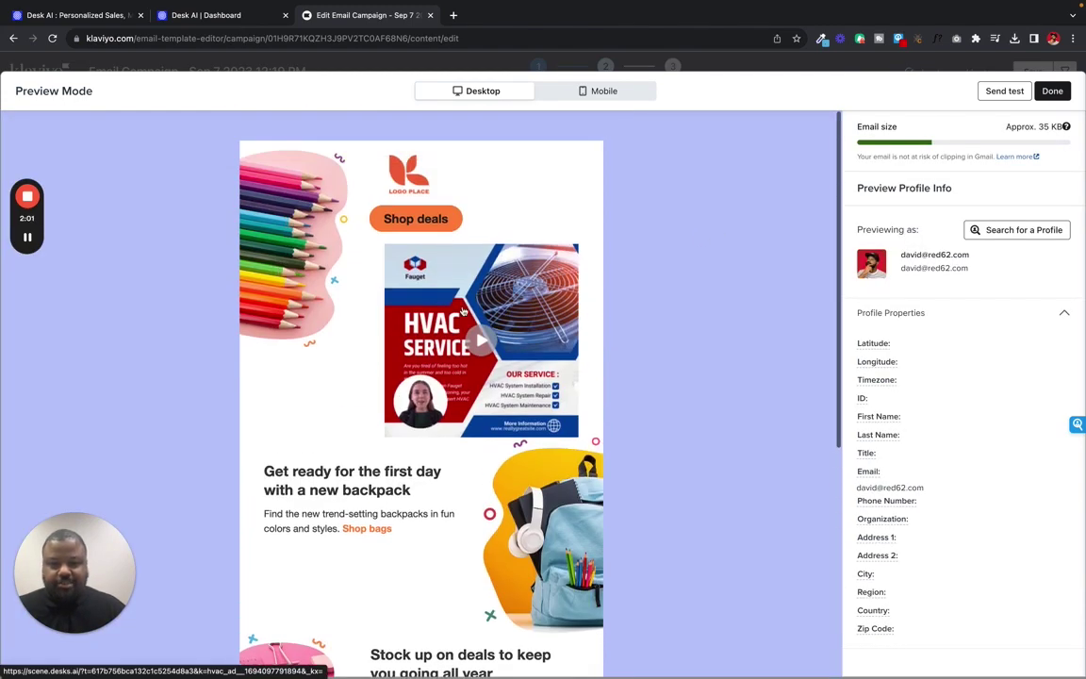
pyautogui.click(463, 311)
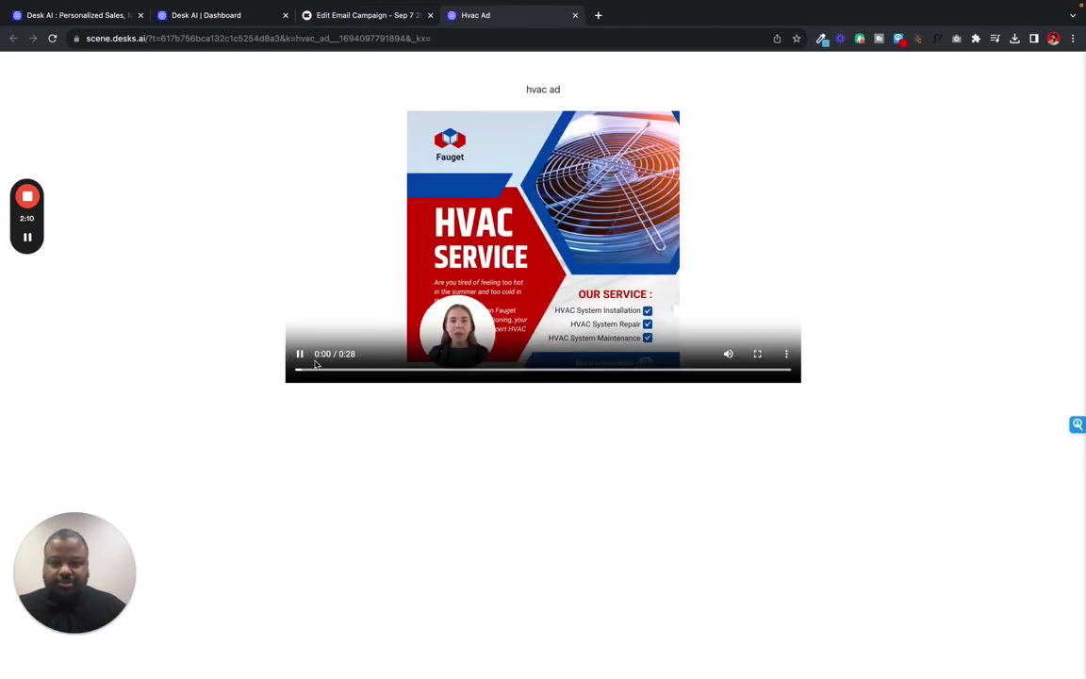
# Pause the hvac ad video and close its browser tab.
pyautogui.click(447, 293)
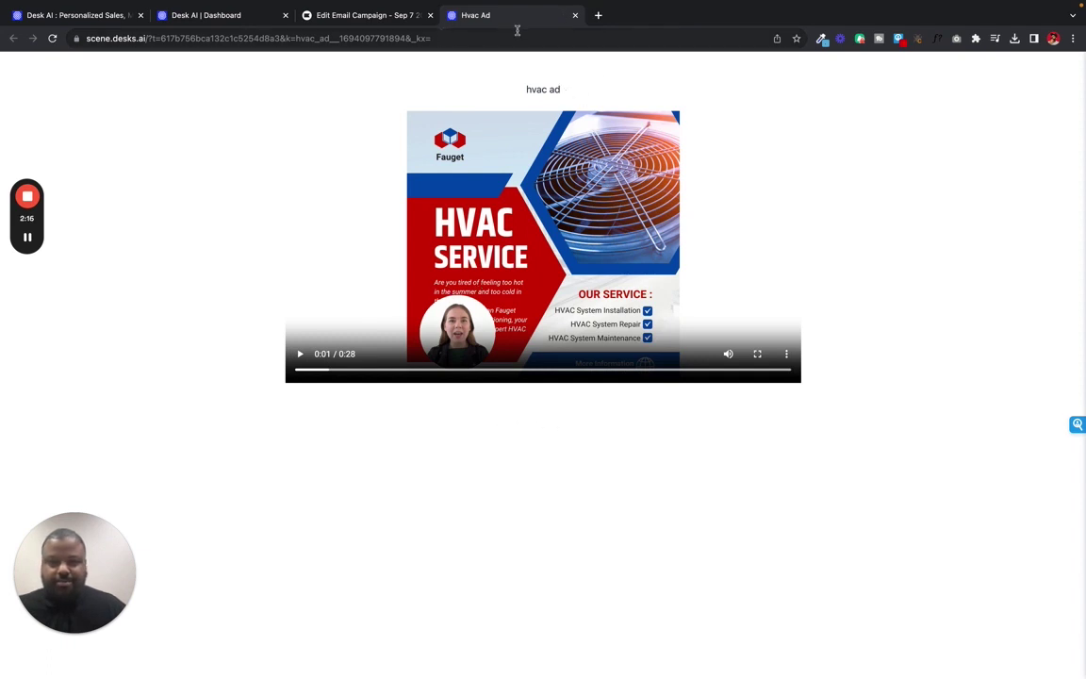
pyautogui.click(575, 15)
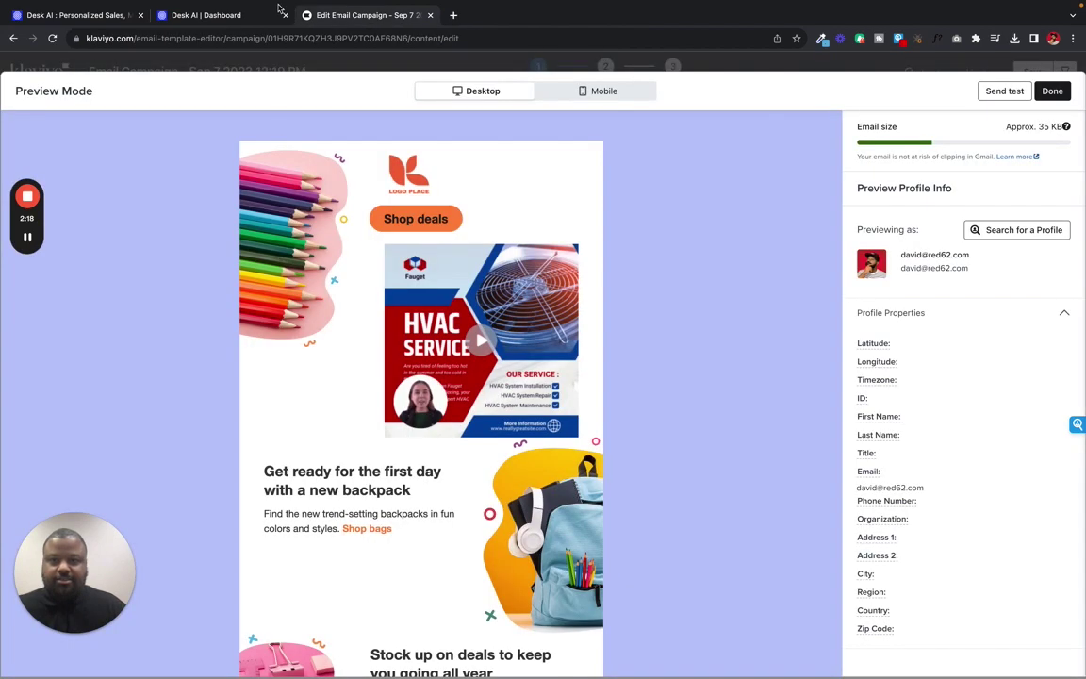
# Retitle the video 'Beat the heat this Summer with this new deal' followed by a 👇 emoji.
pyautogui.click(230, 15)
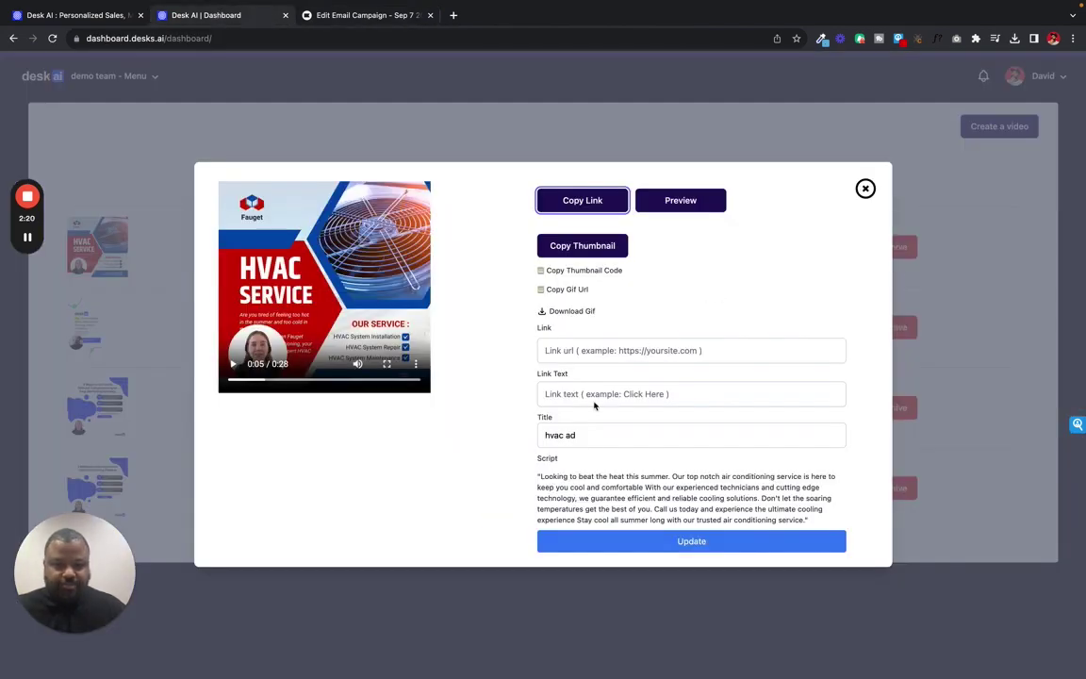
pyautogui.click(594, 435)
pyautogui.press('BackSpace')
pyautogui.press('BackSpace')
pyautogui.press('BackSpace')
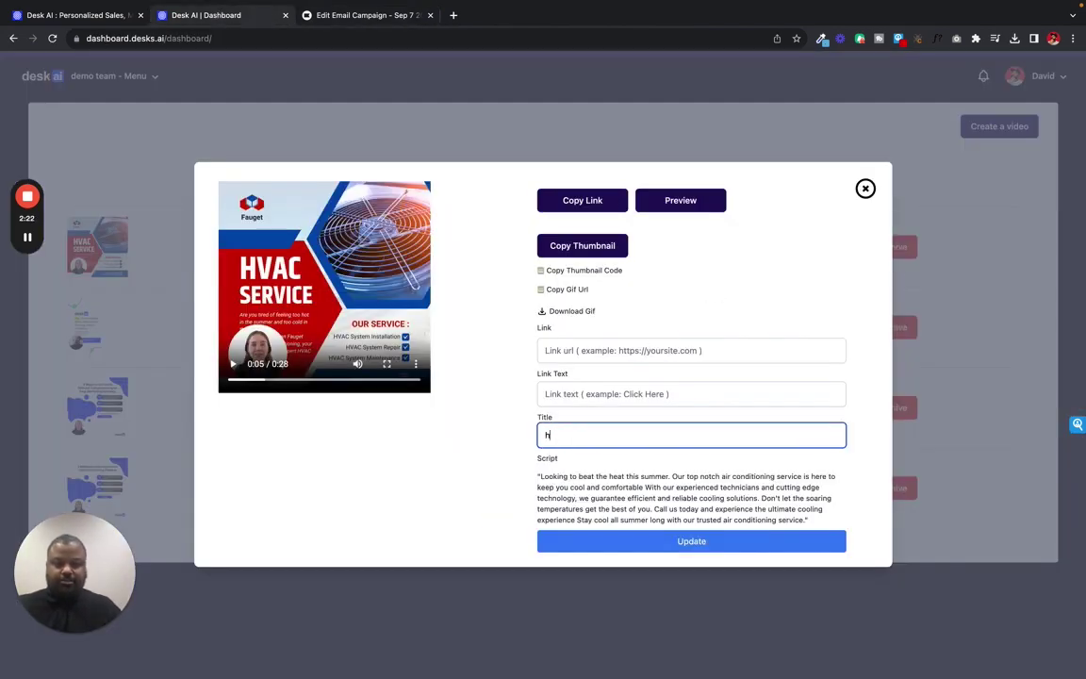
pyautogui.write('Beat the heat this')
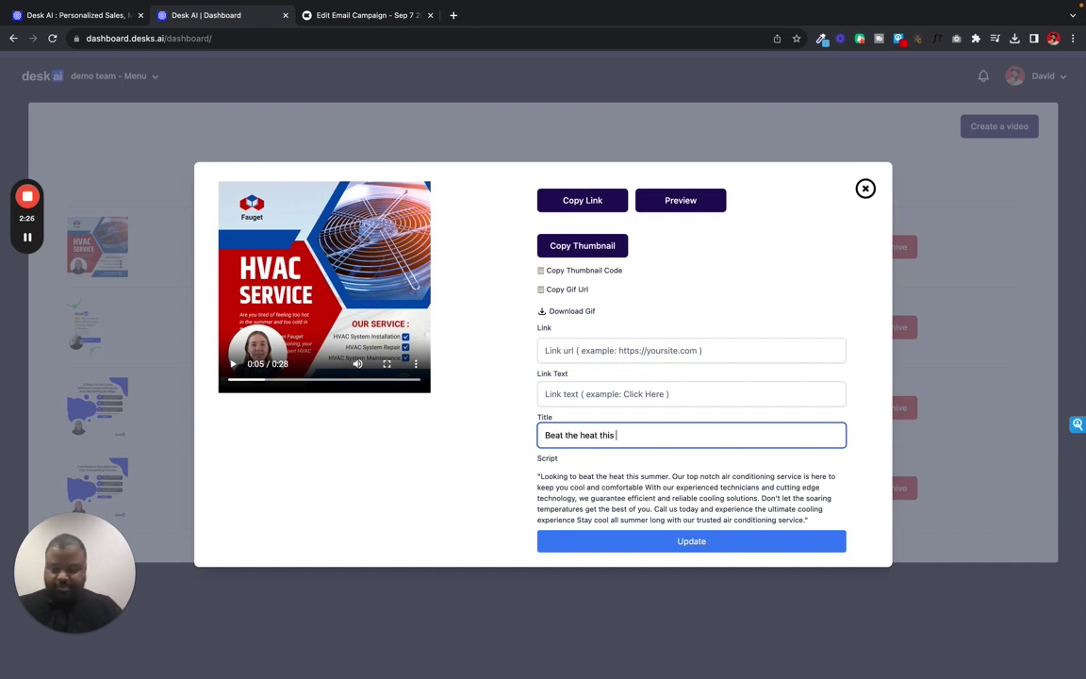
pyautogui.write(' Summer')
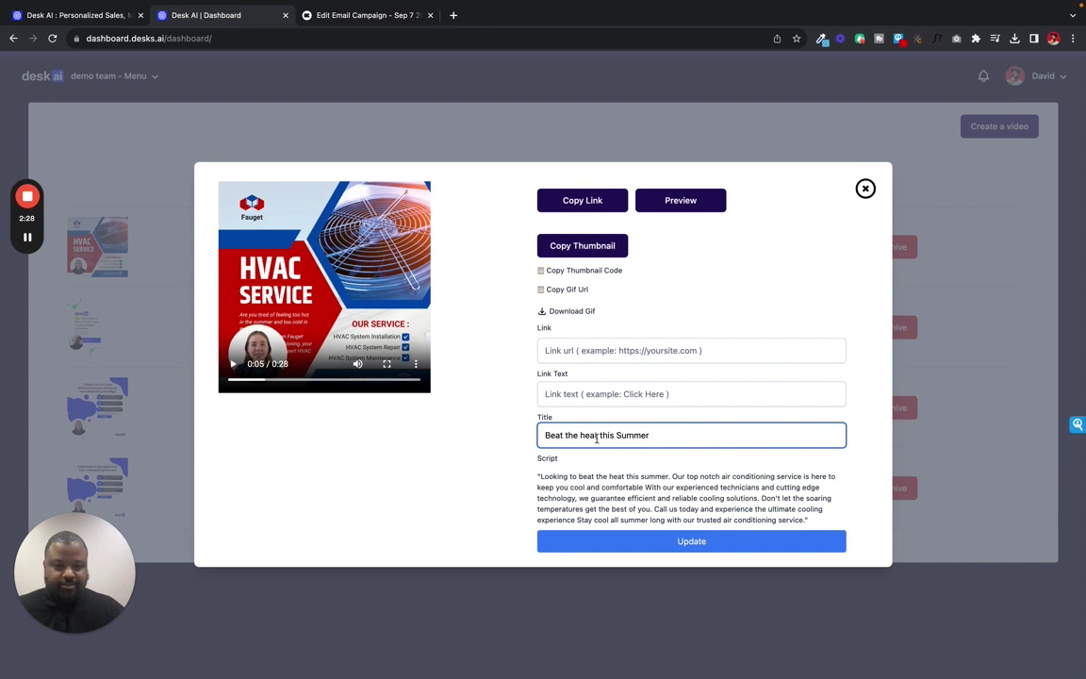
pyautogui.write(' with this new deal')
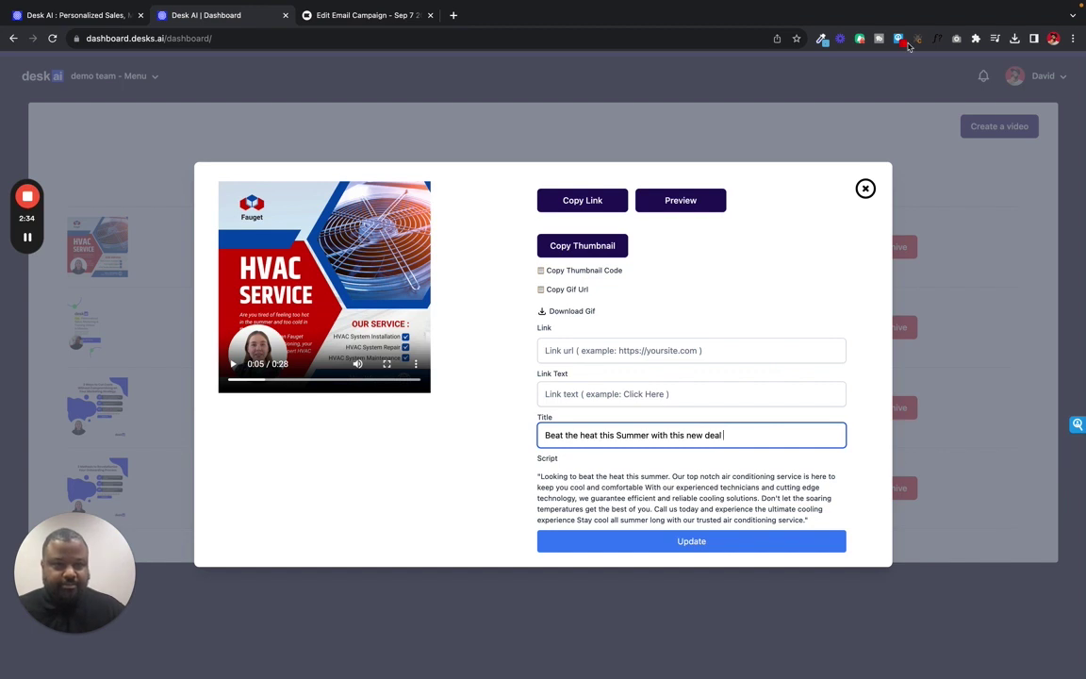
pyautogui.moveTo(817, 4)
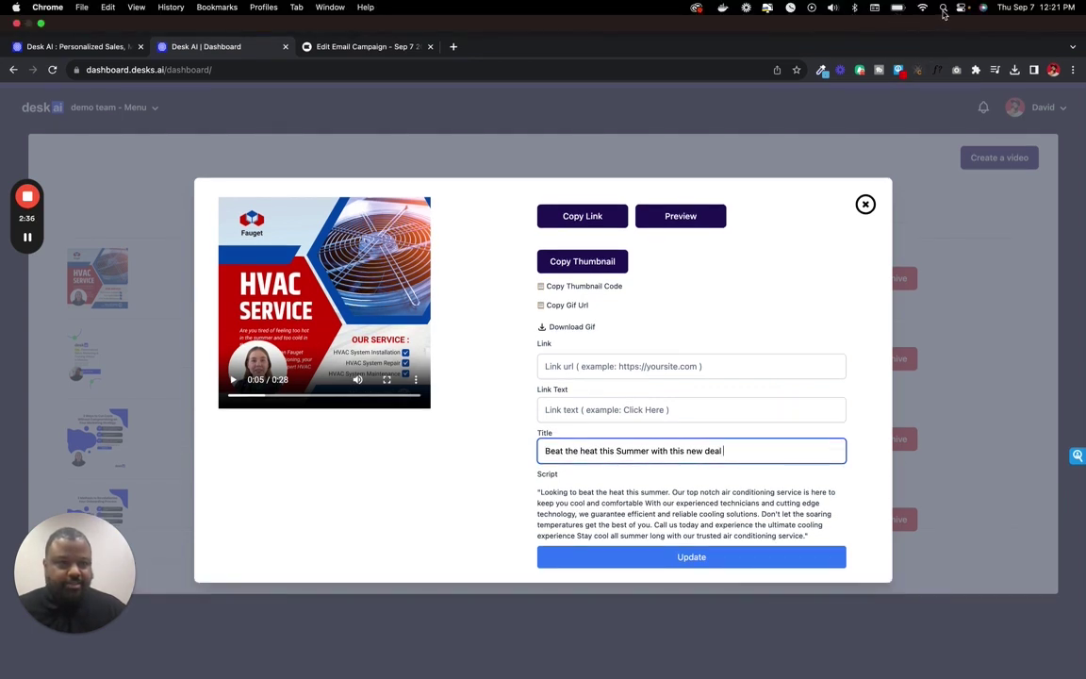
pyautogui.click(875, 8)
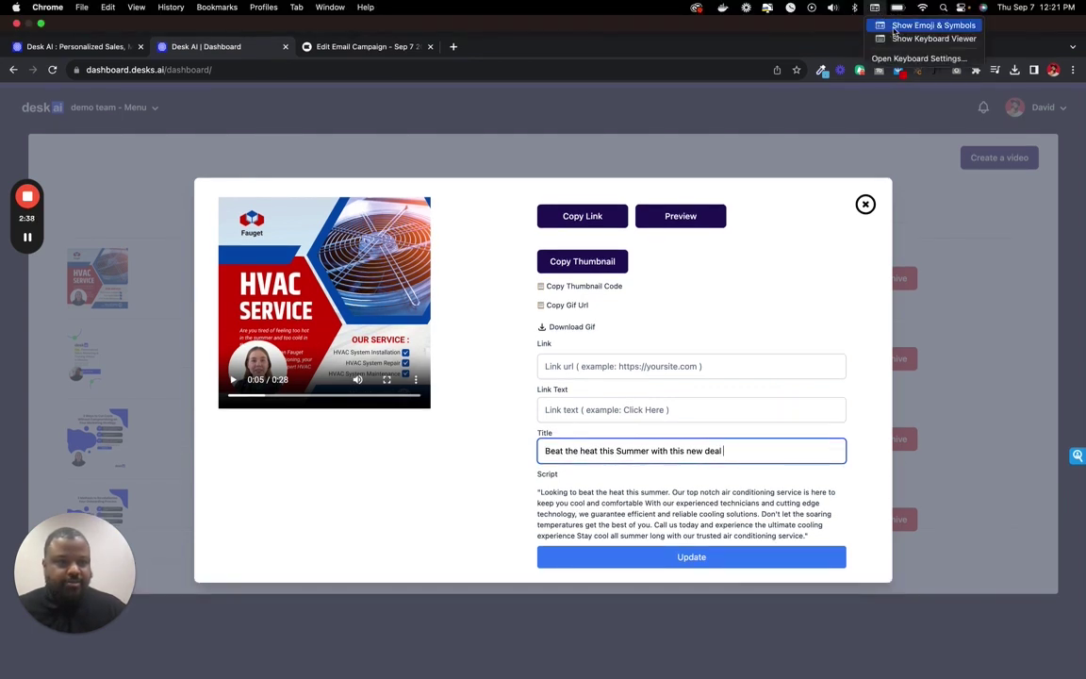
pyautogui.click(928, 26)
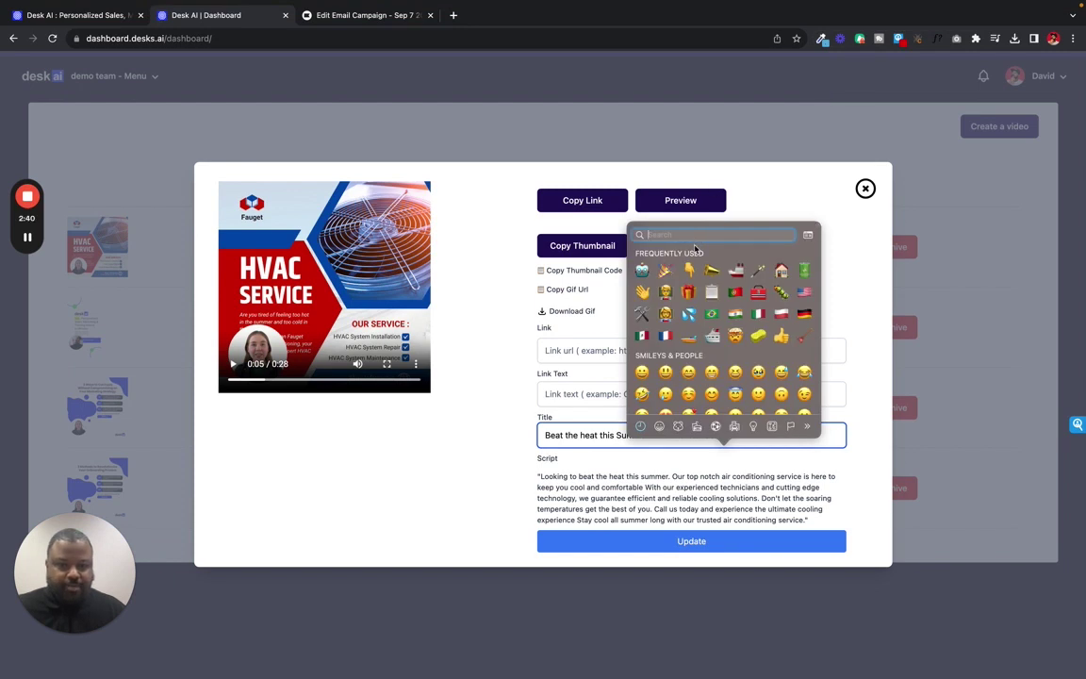
pyautogui.click(689, 270)
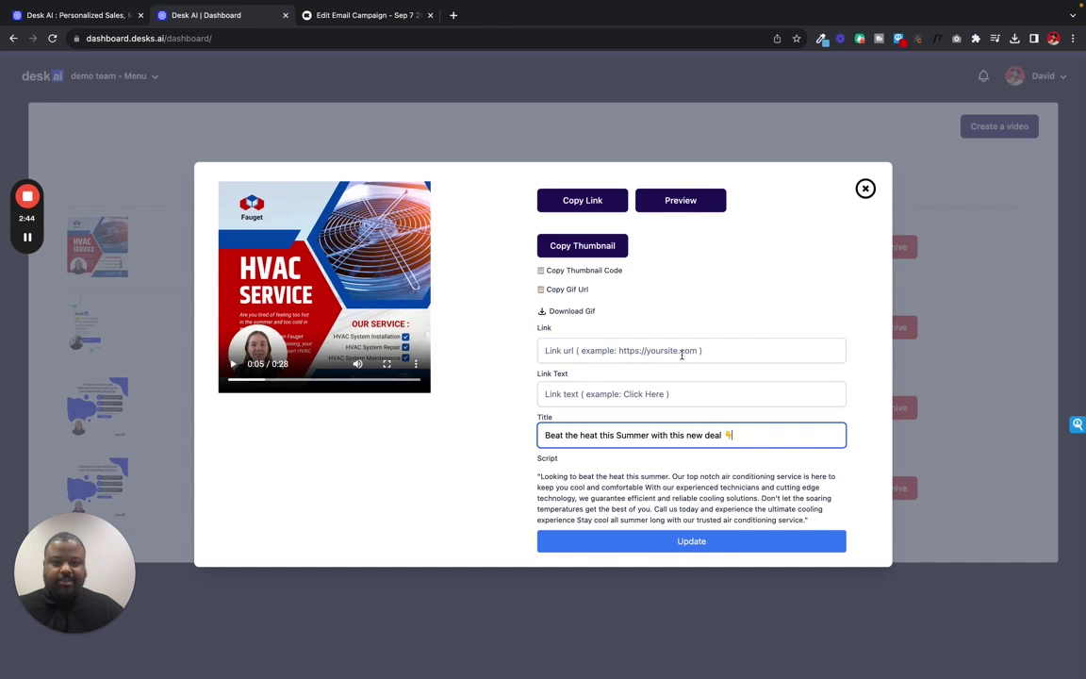
pyautogui.click(696, 351)
pyautogui.write('https://d')
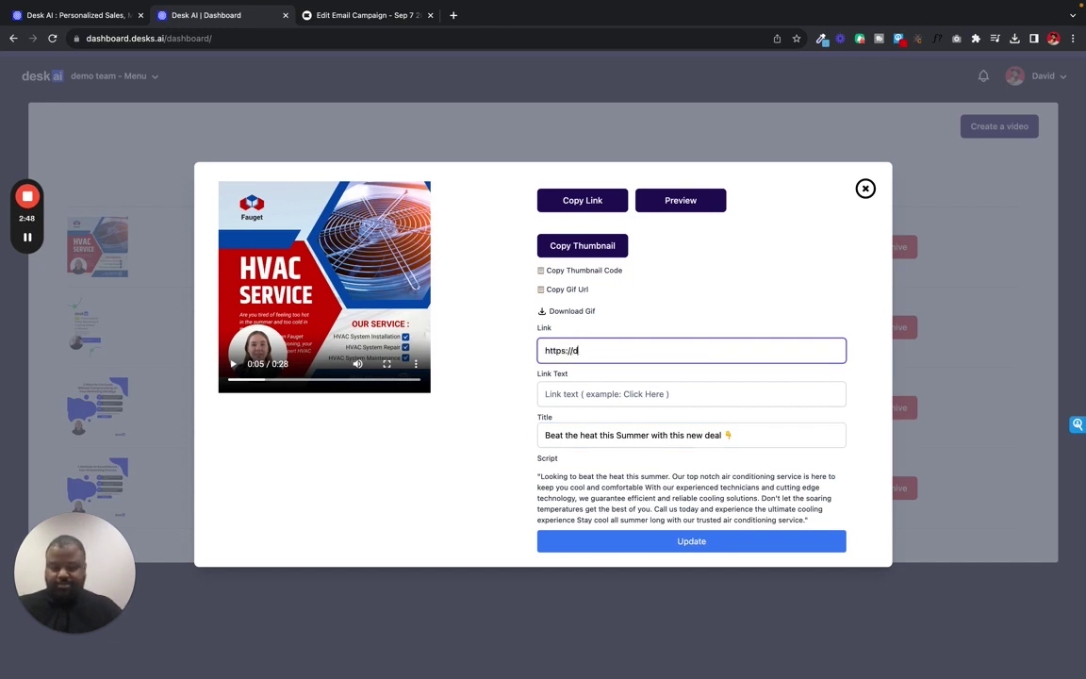
pyautogui.write('esks.ai')
pyautogui.press('Tab')
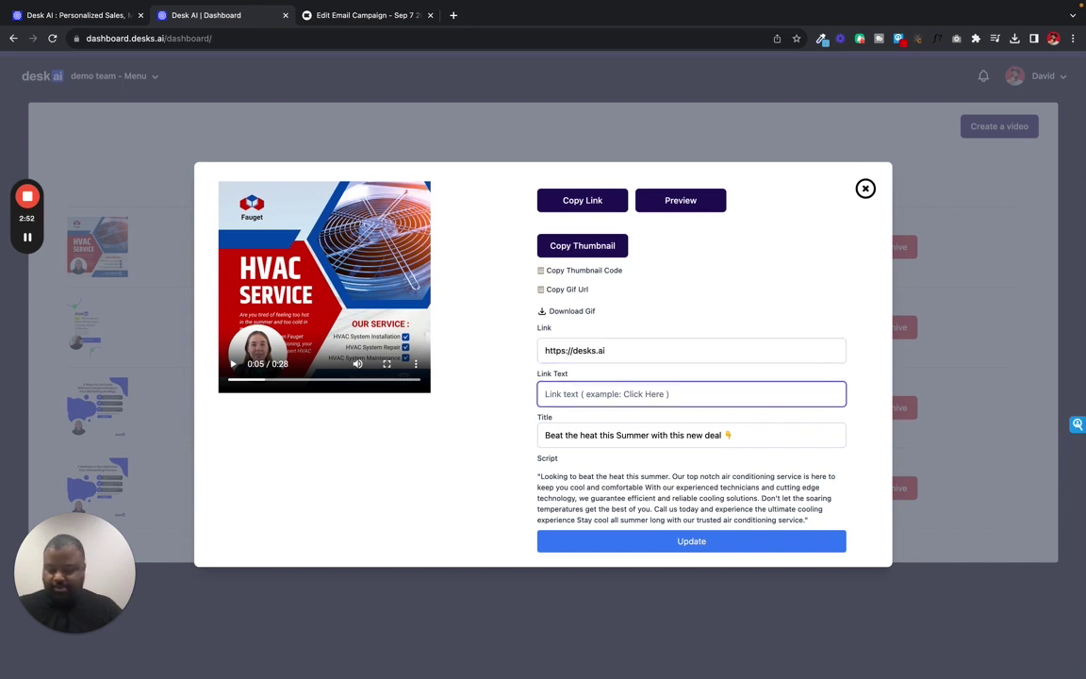
pyautogui.write('Check out the great deal here')
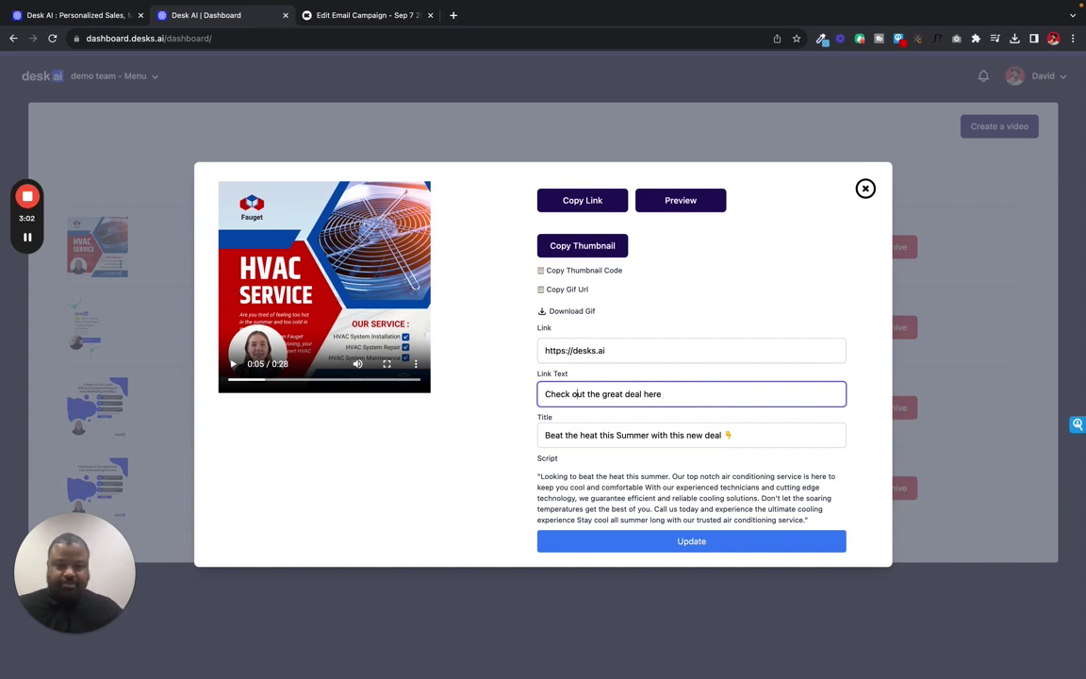
pyautogui.press('BackSpace')
pyautogui.press('BackSpace')
pyautogui.press('BackSpace')
pyautogui.press('BackSpace')
pyautogui.press('BackSpace')
pyautogui.press('BackSpace')
pyautogui.press('BackSpace')
pyautogui.press('BackSpace')
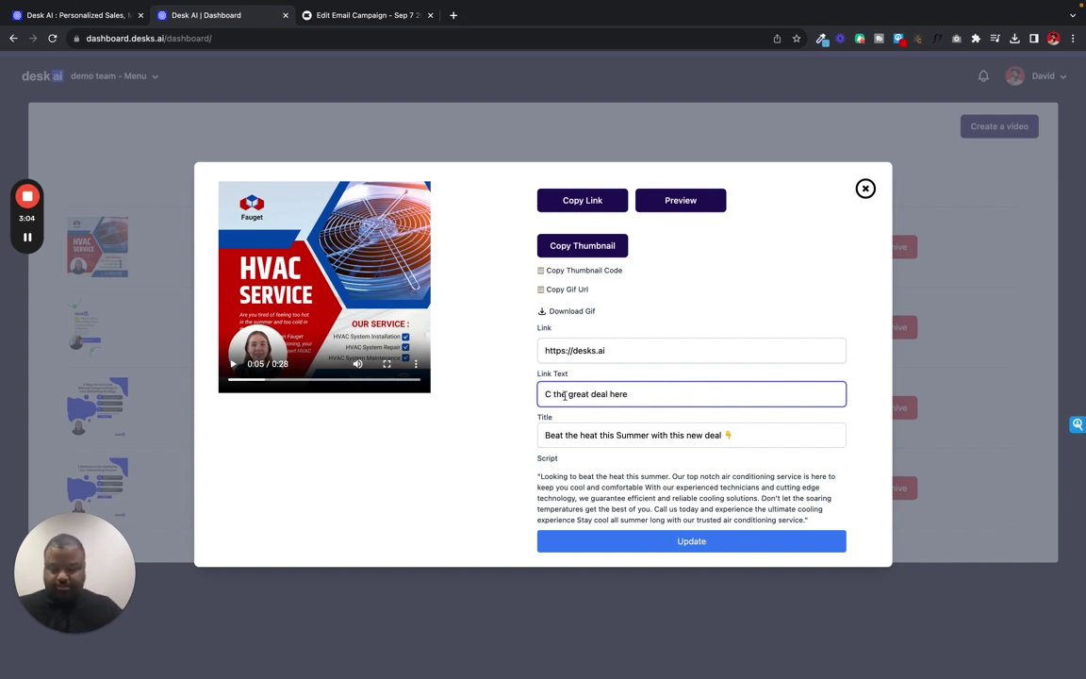
pyautogui.write('laim yiu')
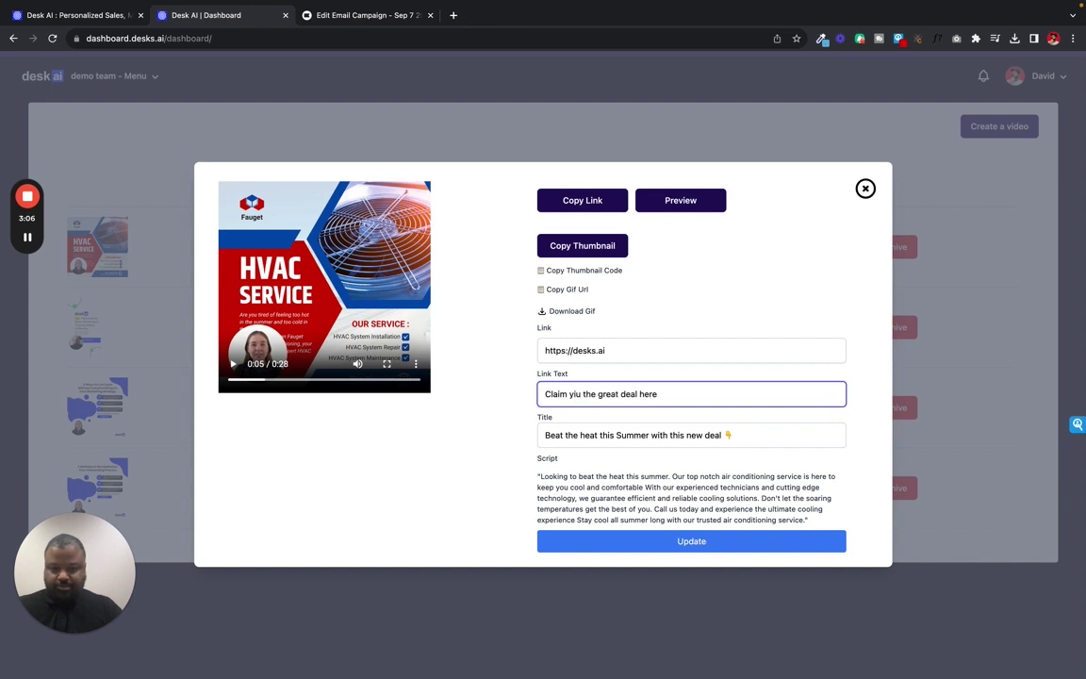
pyautogui.press('BackSpace')
pyautogui.press('BackSpace')
pyautogui.write('our')
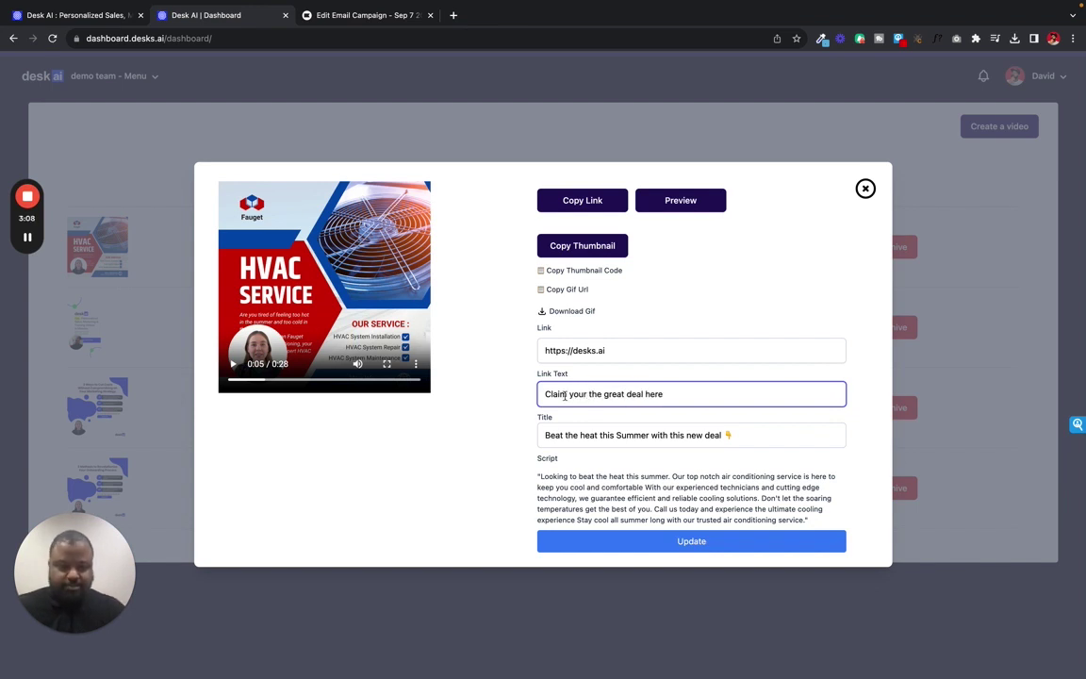
pyautogui.press('BackSpace')
pyautogui.press('BackSpace')
pyautogui.press('BackSpace')
pyautogui.press('BackSpace')
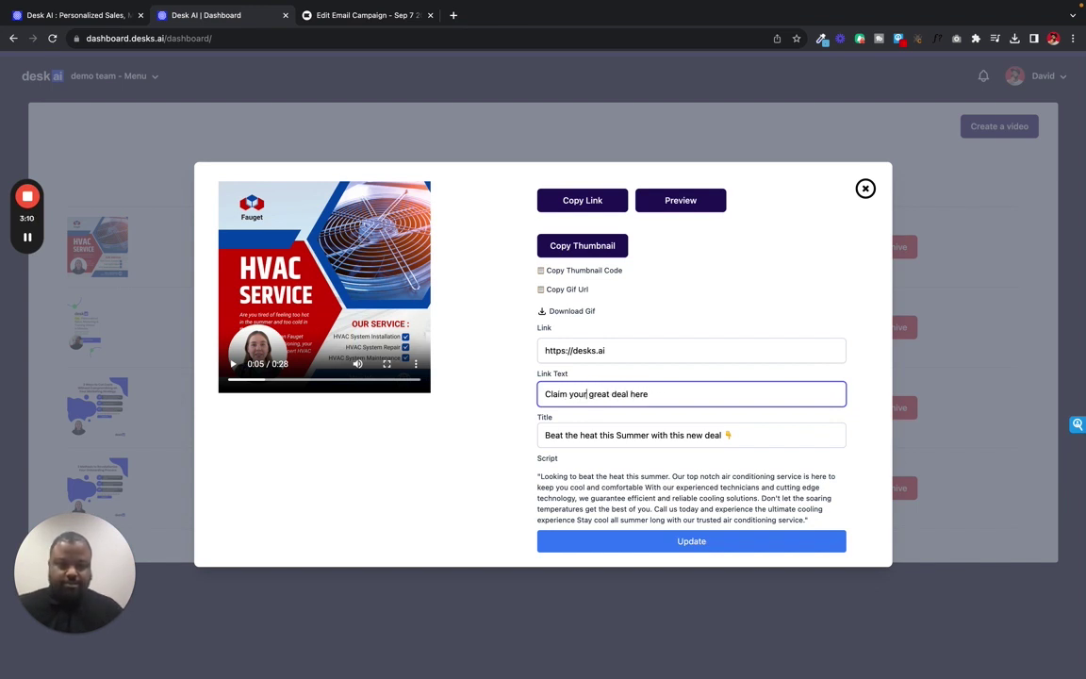
pyautogui.press('Return')
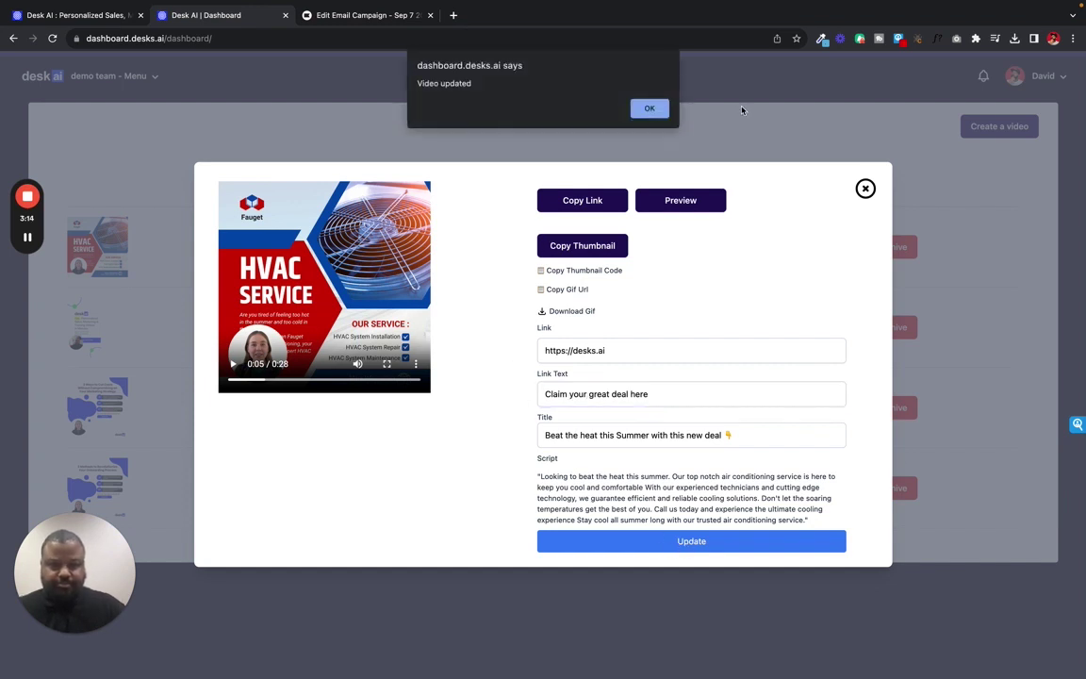
# Dismiss the 'Video updated' alert and go back to the Klaviyo email preview.
pyautogui.click(650, 107)
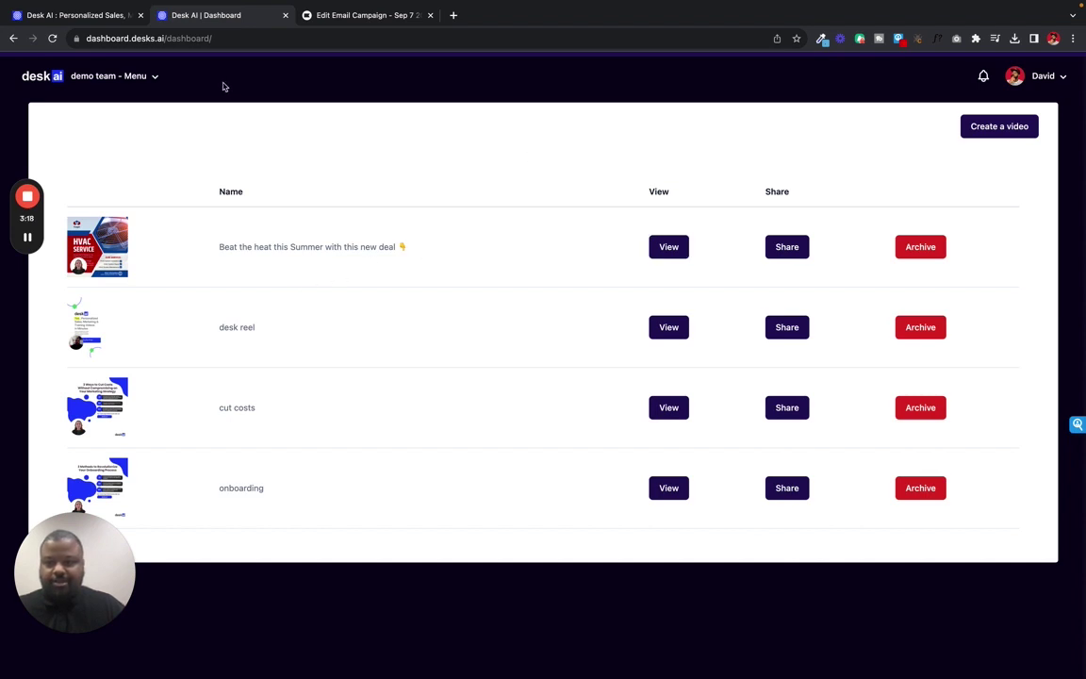
pyautogui.click(332, 16)
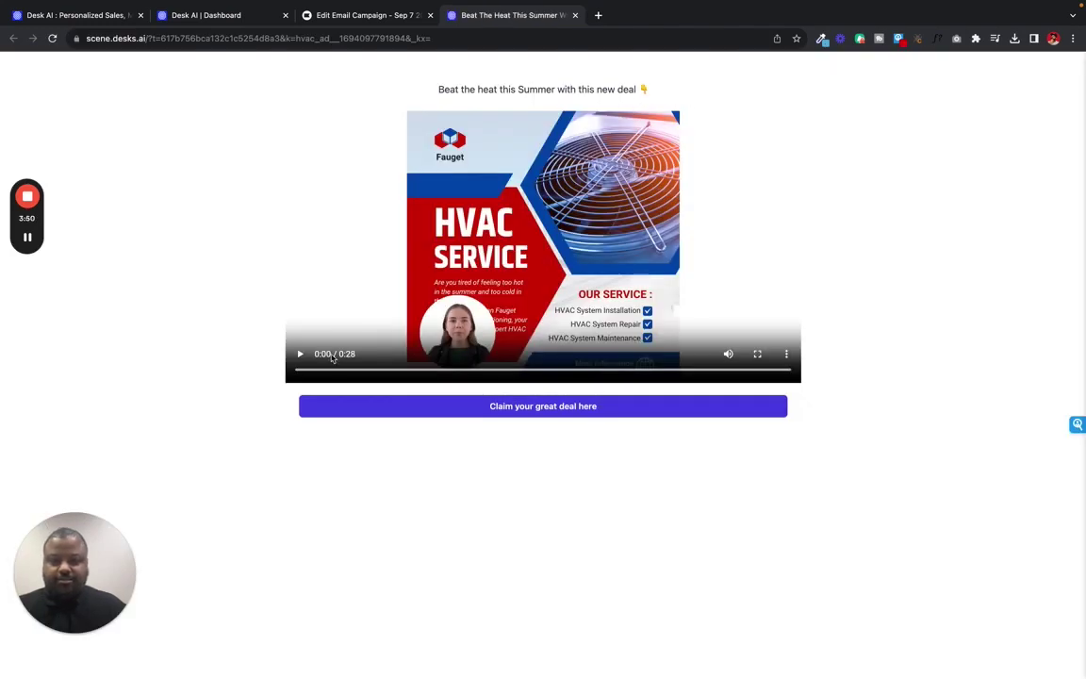
# Play the retitled HVAC video, follow 'Claim your great deal here' to desks.ai, then close that page.
pyautogui.click(294, 354)
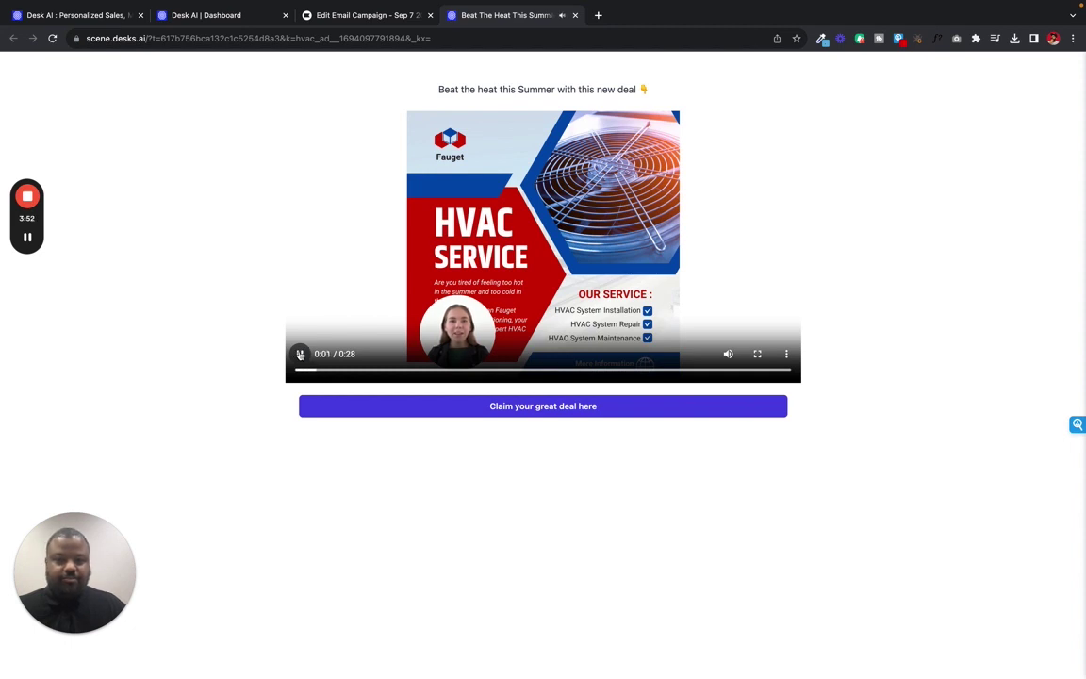
pyautogui.click(618, 408)
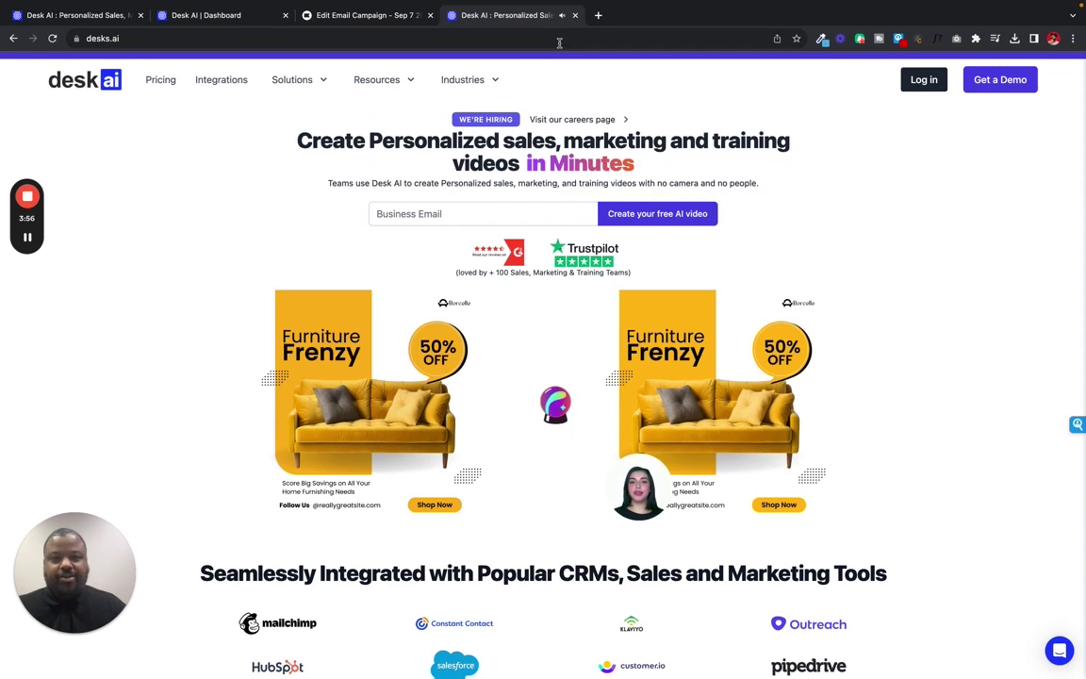
pyautogui.click(575, 15)
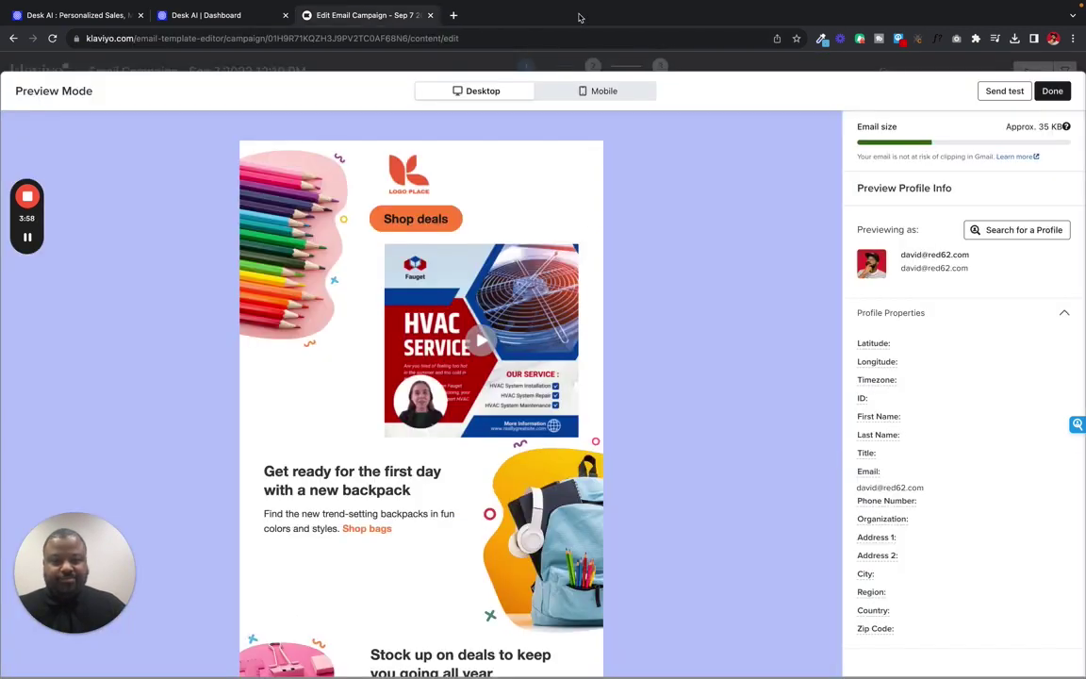